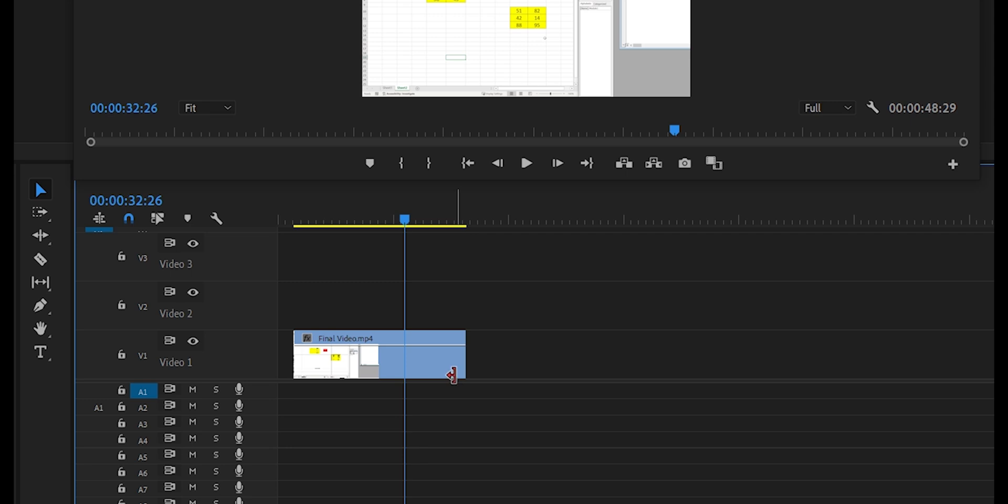
# - Extend the Final Video.mp4 clip on Video 1 at both ends, bringing its start to the beginning of the sequence
pyautogui.moveTo(457, 368); pyautogui.dragTo(492, 363)
pyautogui.moveTo(296, 360); pyautogui.dragTo(278, 361)
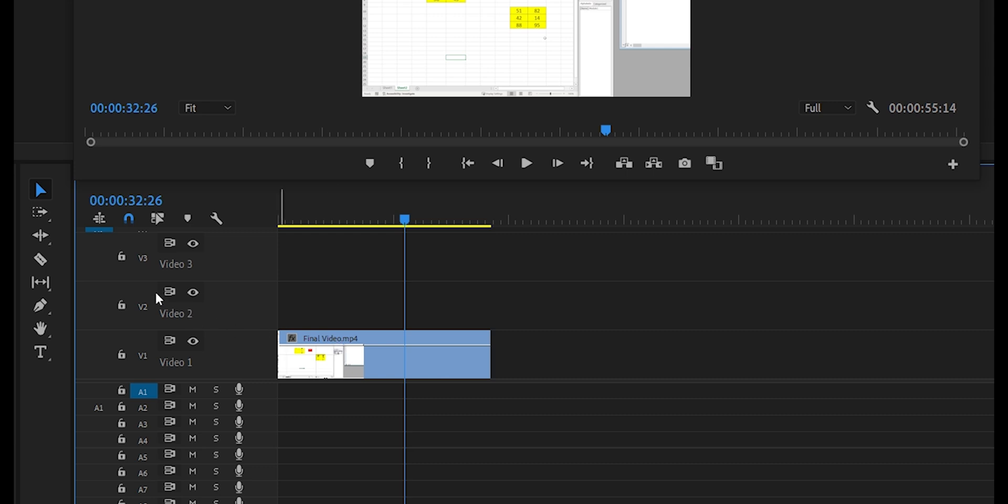
# - Try splitting the clip near its middle with the Razor tool and moving the first piece to Video 2, and undo both edits
pyautogui.click(46, 261)
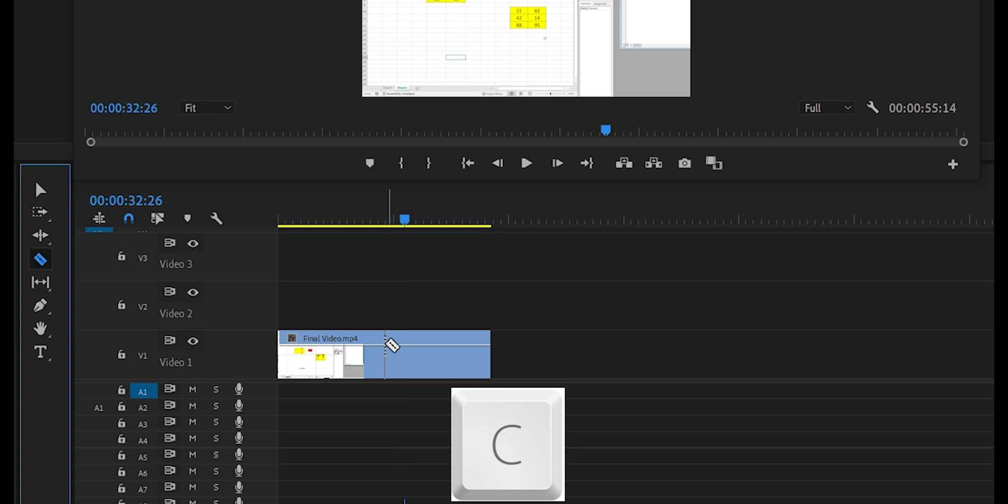
pyautogui.click(387, 342)
pyautogui.press('v')
pyautogui.moveTo(336, 339); pyautogui.dragTo(388, 290)
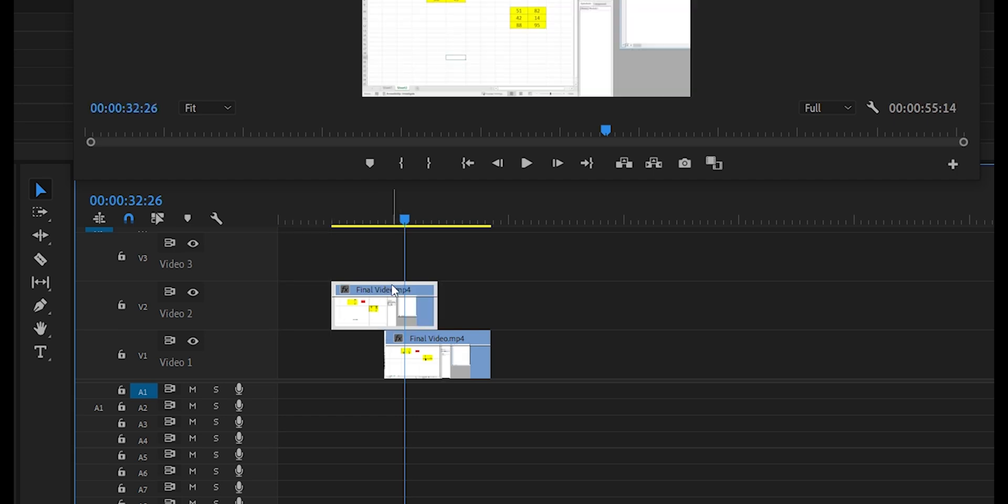
pyautogui.hotkey('ctrl', 'z')
pyautogui.hotkey('ctrl', 'z')
# - Split the selected Final Video.mp4 clip at 00:00:27:15 by placing the playhead there and adding an edit
pyautogui.click(282, 224)
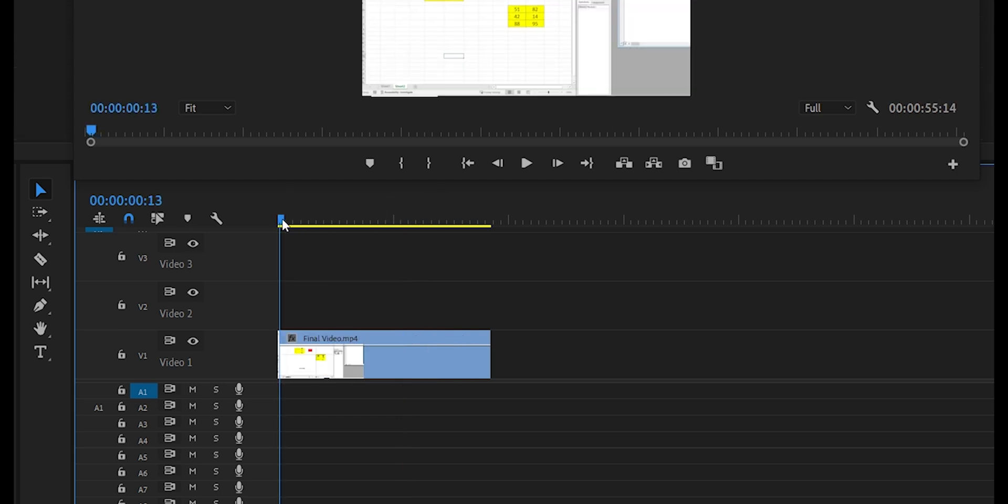
pyautogui.moveTo(283, 225); pyautogui.dragTo(387, 233)
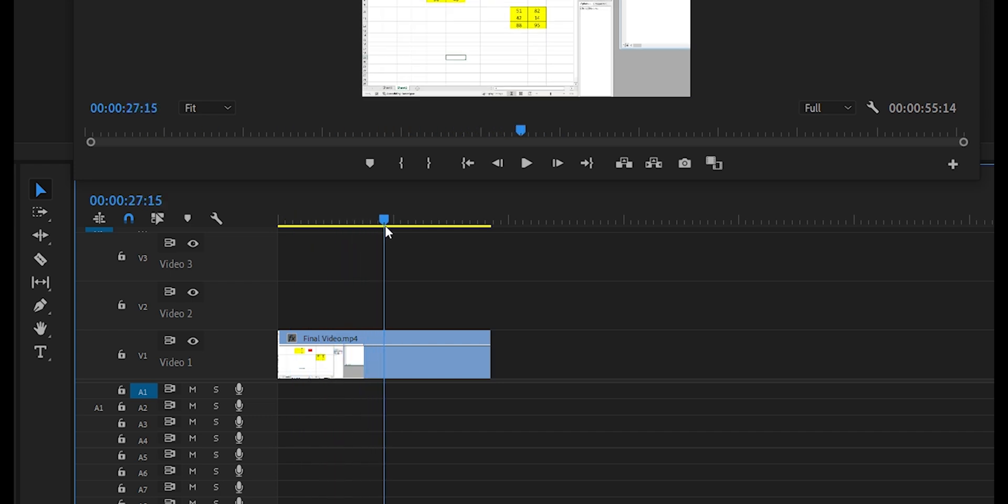
pyautogui.click(406, 356)
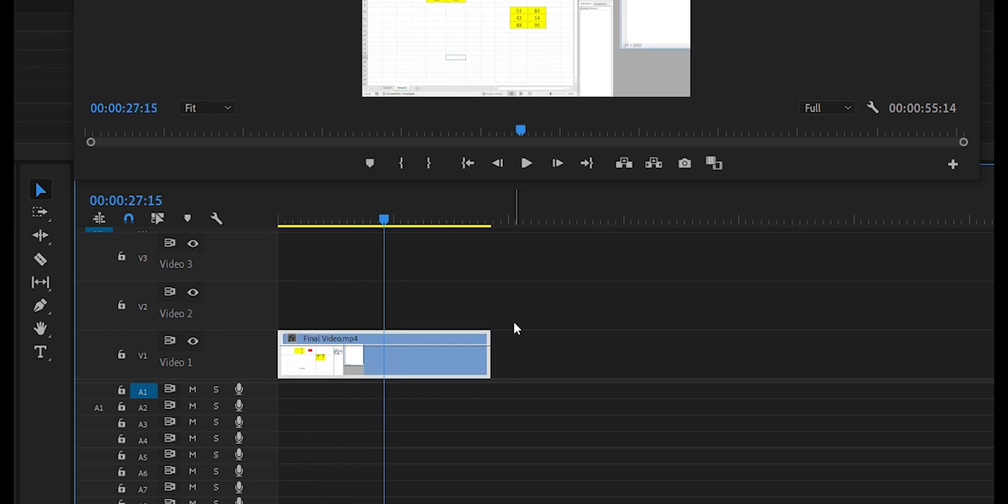
pyautogui.hotkey('ctrl', 'k')
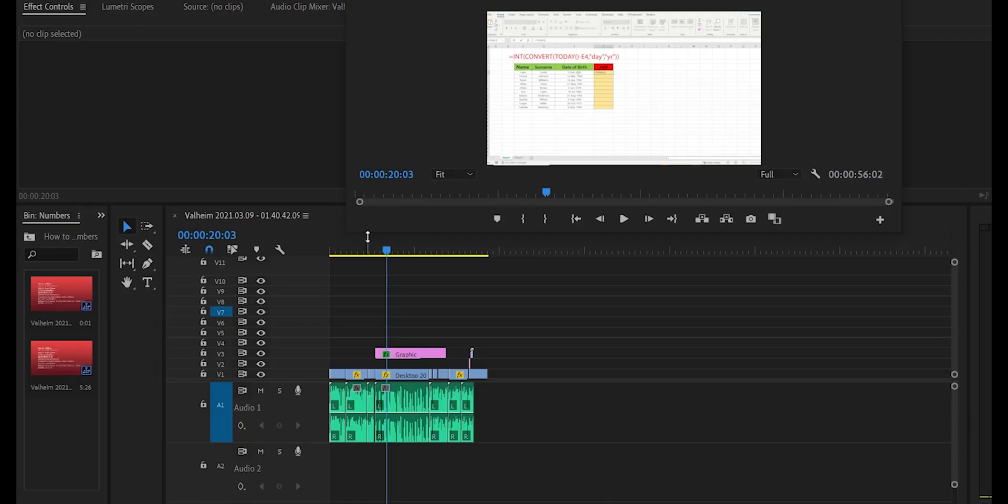
pyautogui.moveTo(394, 250); pyautogui.dragTo(410, 265)
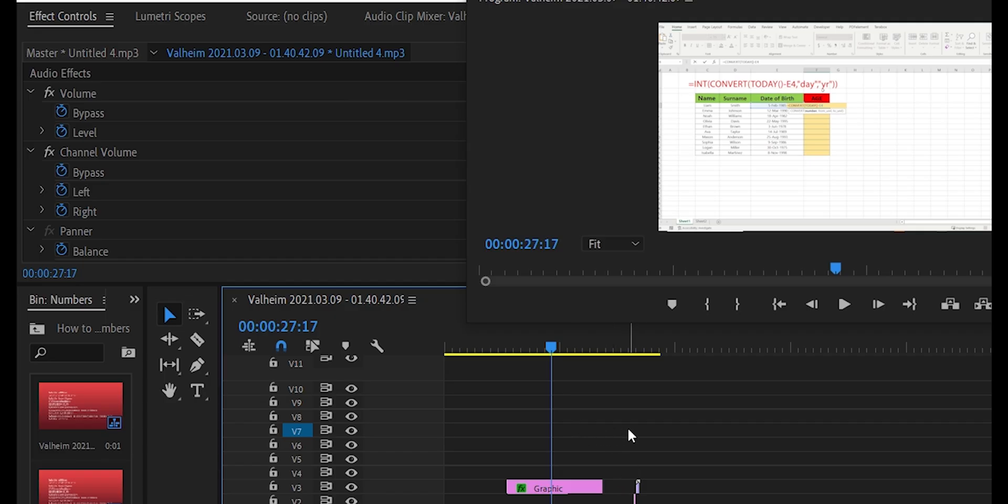
# - Open the media export settings for the Valheim 2021.03.09 - 01.40.42.09 sequence
pyautogui.click(36, 2)
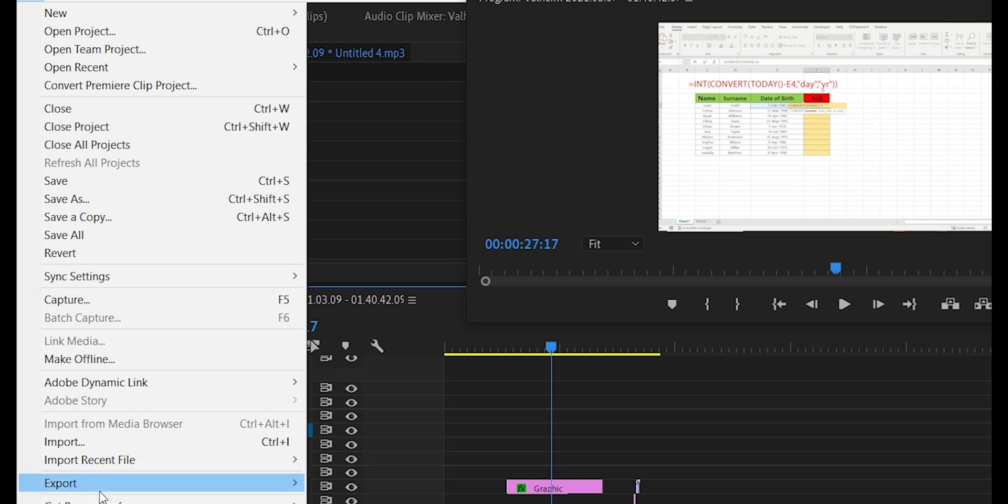
pyautogui.moveTo(204, 491)
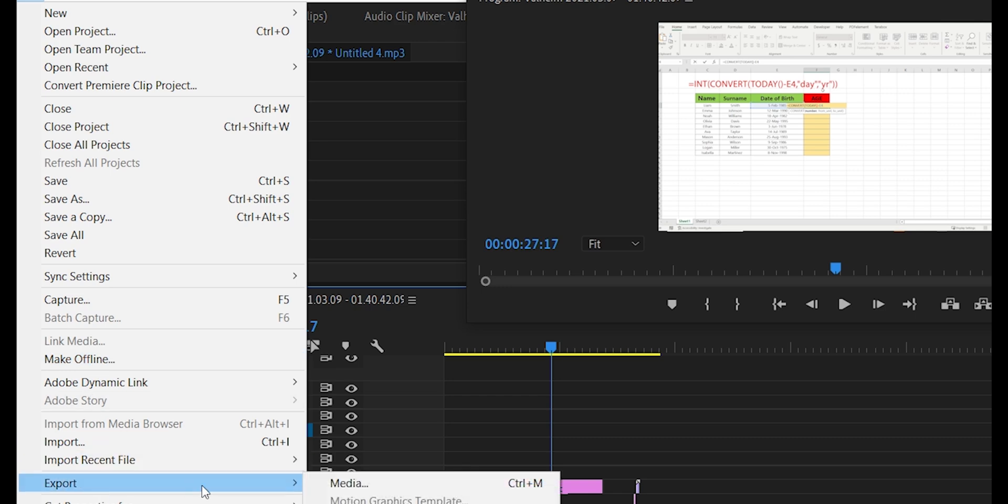
pyautogui.click(332, 485)
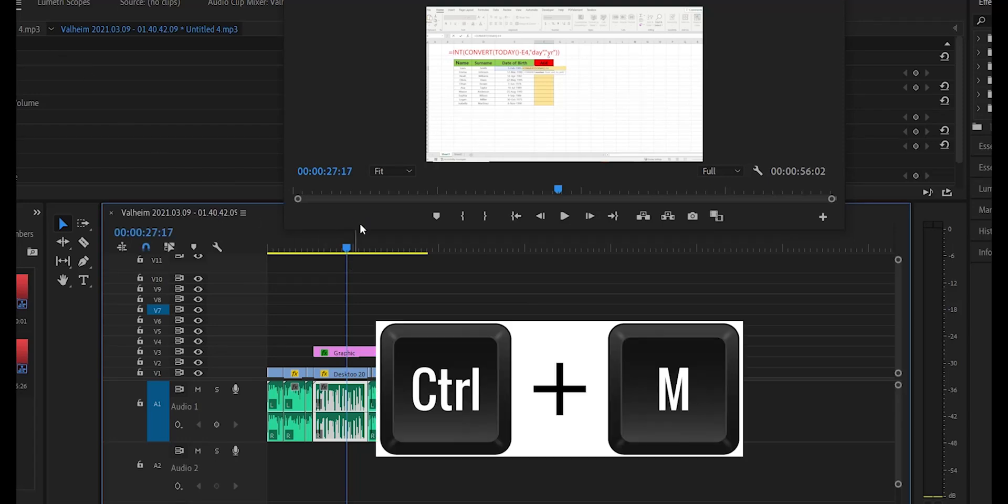
pyautogui.hotkey('ctrl', 'm')
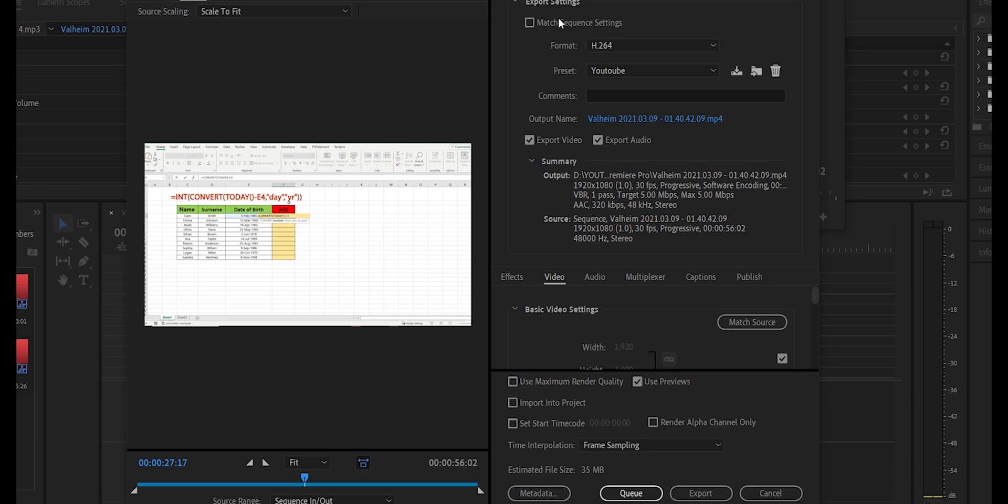
# - Set the export format to H.264 with the Match Source - High bitrate preset
pyautogui.click(642, 44)
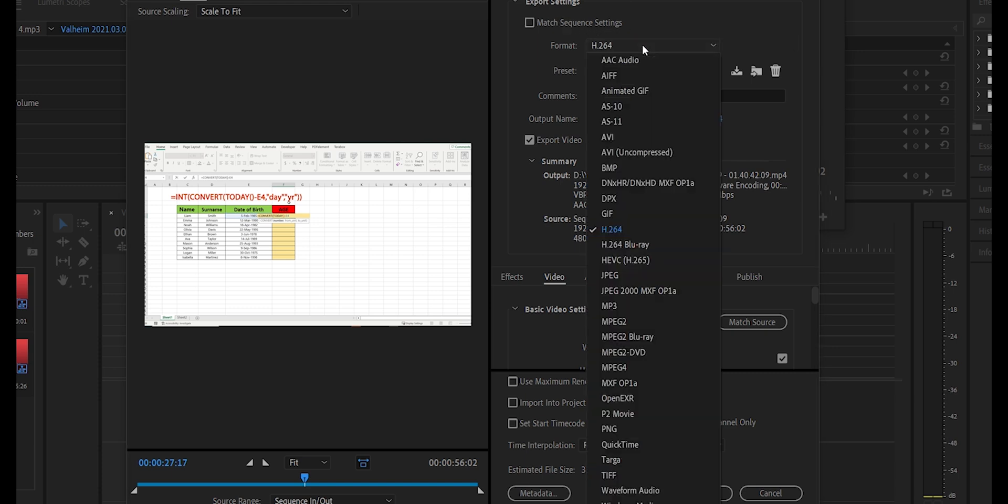
pyautogui.click(635, 229)
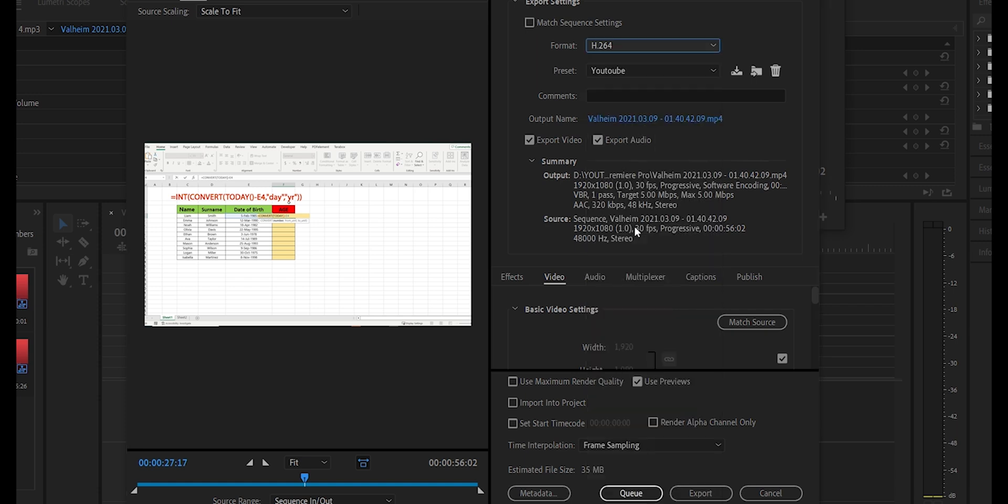
pyautogui.click(712, 73)
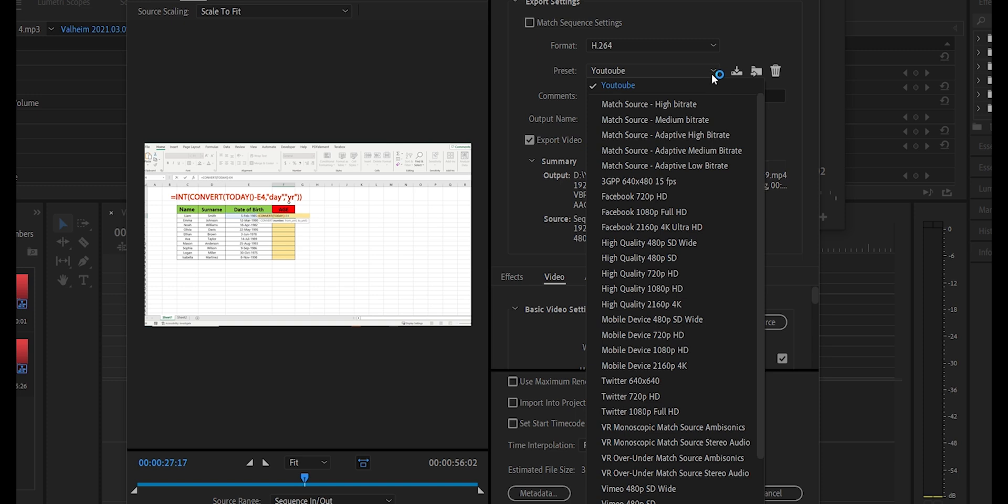
pyautogui.click(685, 105)
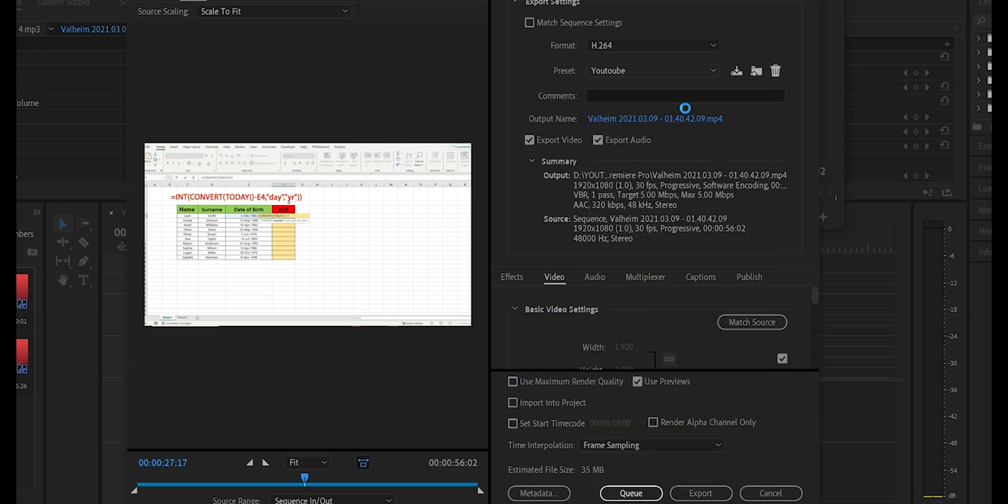
# - Set the output file to "How to Export Video in Pre" in the folder "2 How To EXPORT Video In Premiere Pro"
pyautogui.click(634, 120)
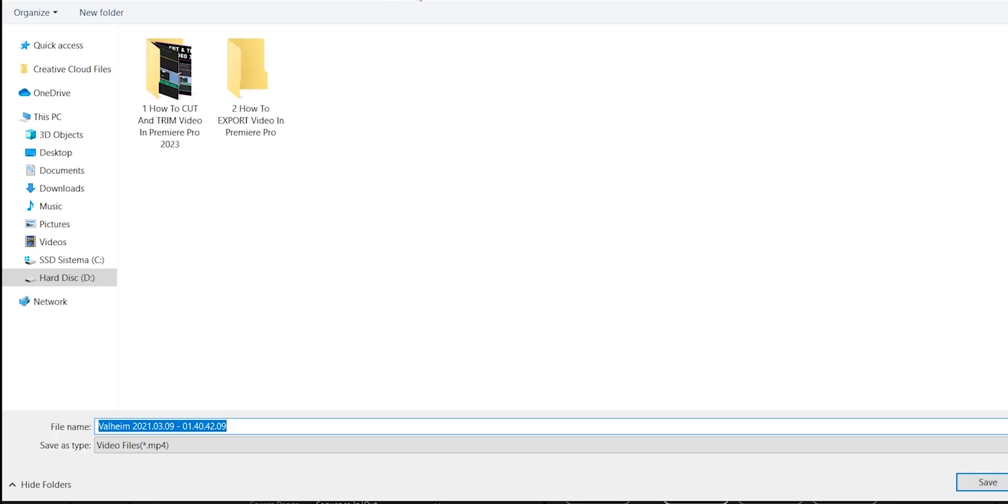
pyautogui.doubleClick(268, 106)
pyautogui.write('How to ')
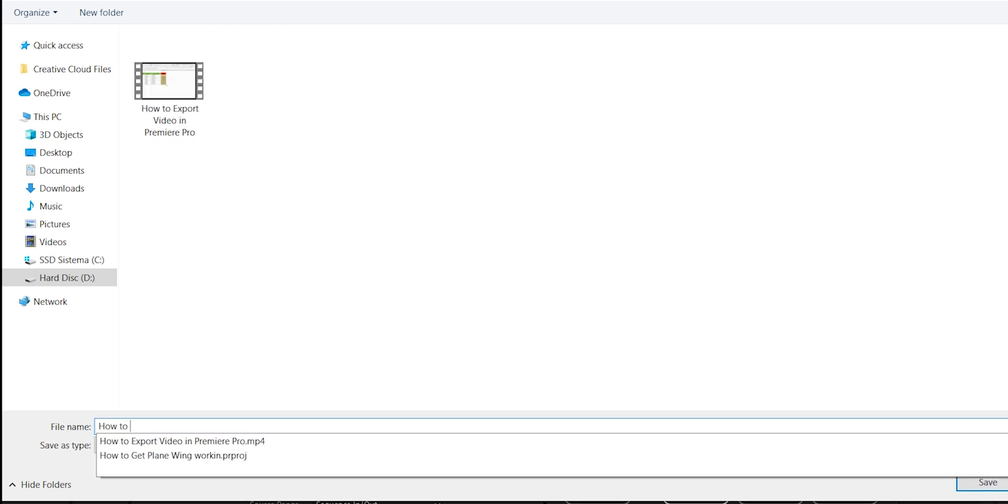
pyautogui.write('Export Video in Pre')
pyautogui.press('Return')
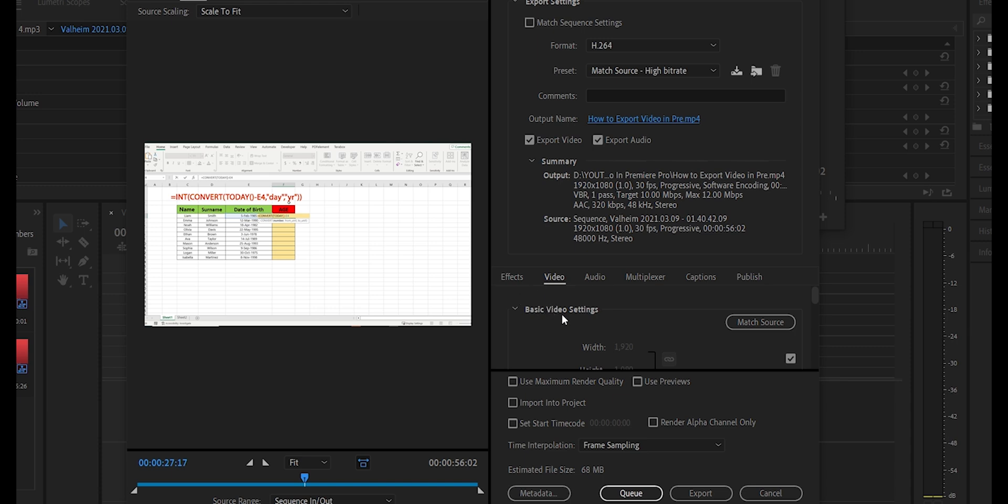
# - Enable Render at Maximum Depth and Use Maximum Render Quality, and export the video
pyautogui.scroll(-5, 608, 338)
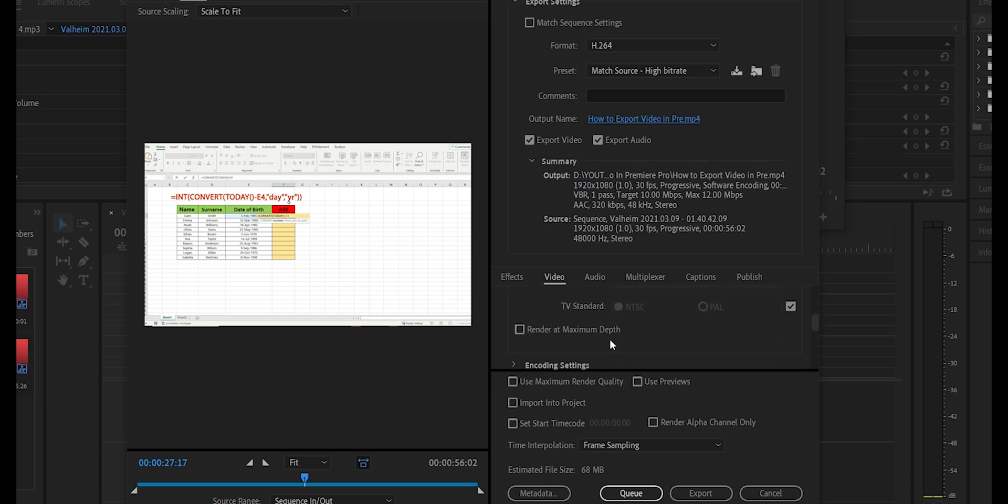
pyautogui.click(520, 329)
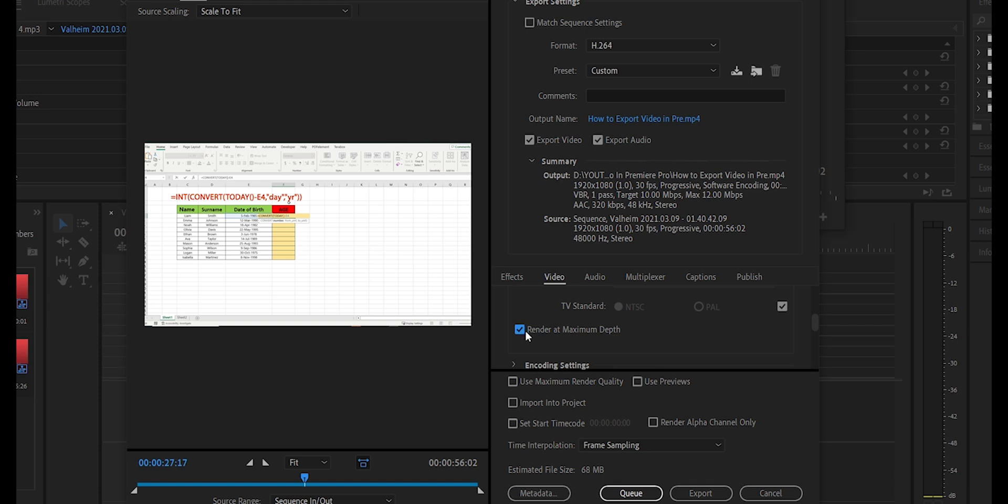
pyautogui.click(514, 382)
pyautogui.click(683, 487)
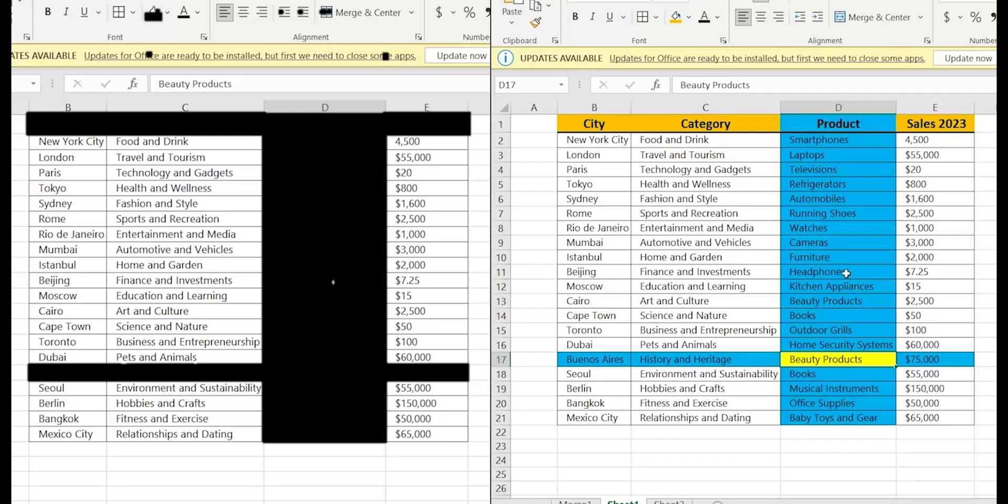
pyautogui.click(820, 259)
pyautogui.click(820, 284)
pyautogui.click(820, 315)
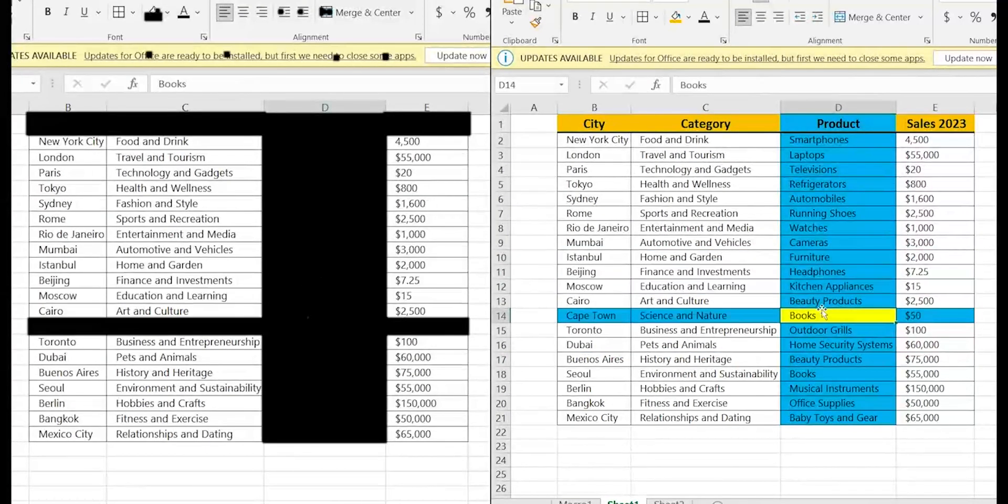
pyautogui.click(821, 359)
pyautogui.click(850, 257)
pyautogui.click(844, 198)
pyautogui.click(840, 171)
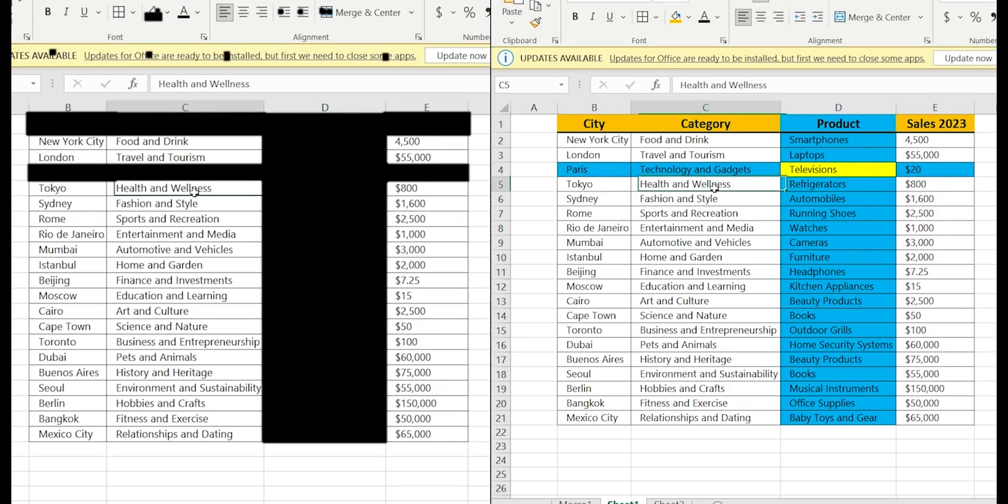
pyautogui.click(840, 360)
pyautogui.click(845, 259)
pyautogui.click(819, 284)
pyautogui.click(820, 315)
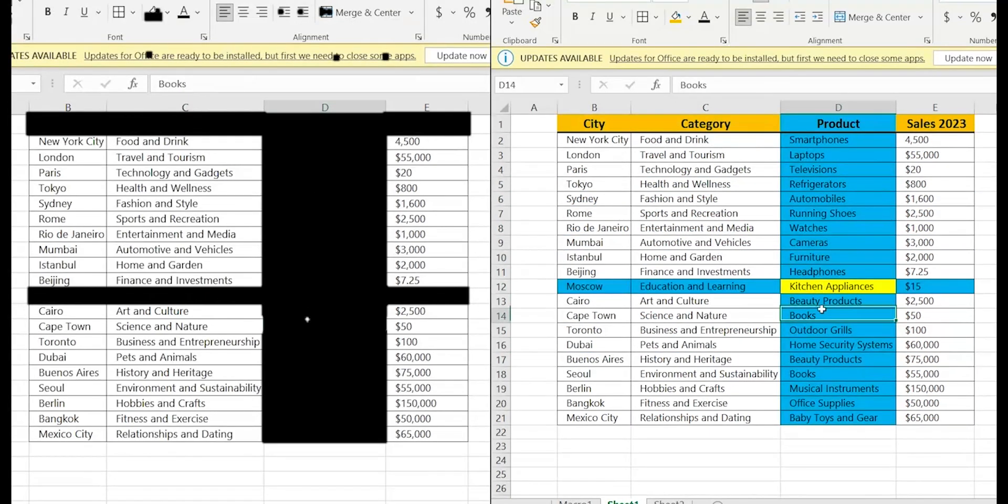
pyautogui.click(821, 359)
pyautogui.click(840, 257)
pyautogui.click(875, 199)
pyautogui.click(840, 170)
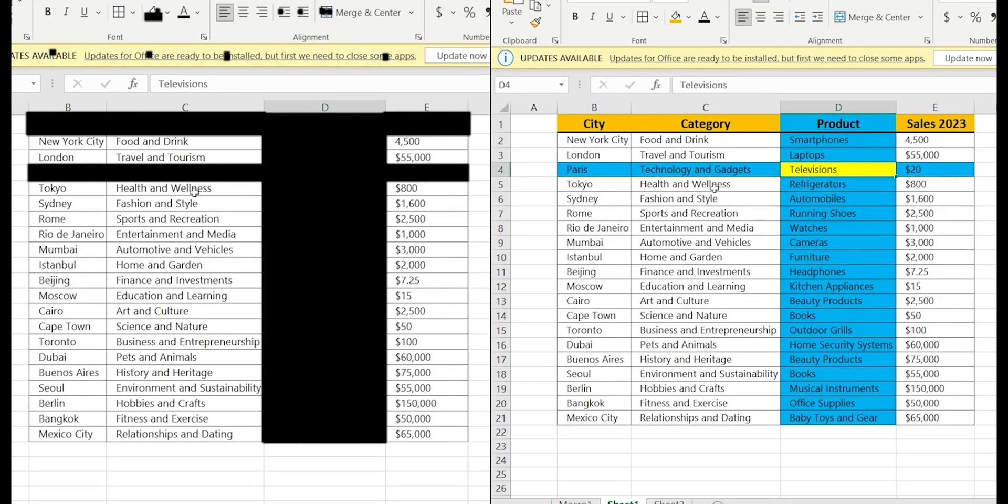
pyautogui.click(840, 359)
pyautogui.click(844, 257)
pyautogui.click(819, 284)
pyautogui.click(820, 315)
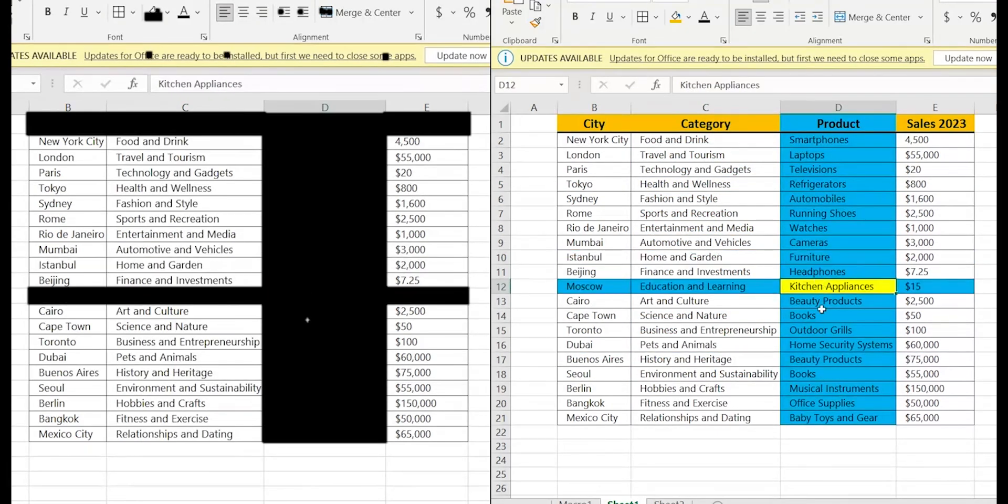
pyautogui.click(822, 359)
pyautogui.click(840, 257)
pyautogui.click(875, 204)
pyautogui.click(840, 170)
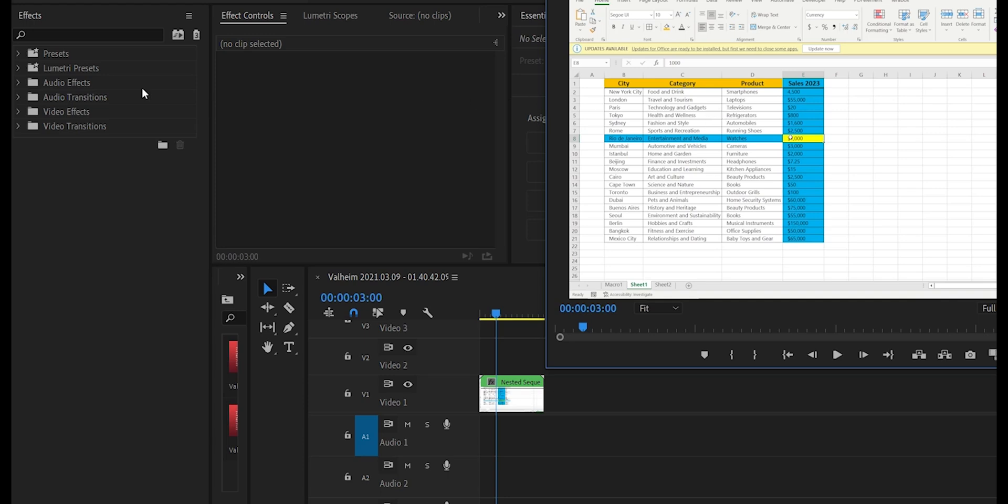
# - Find the Color Key video effect and apply it to the nested sequence clip on Video 1
pyautogui.click(40, 35)
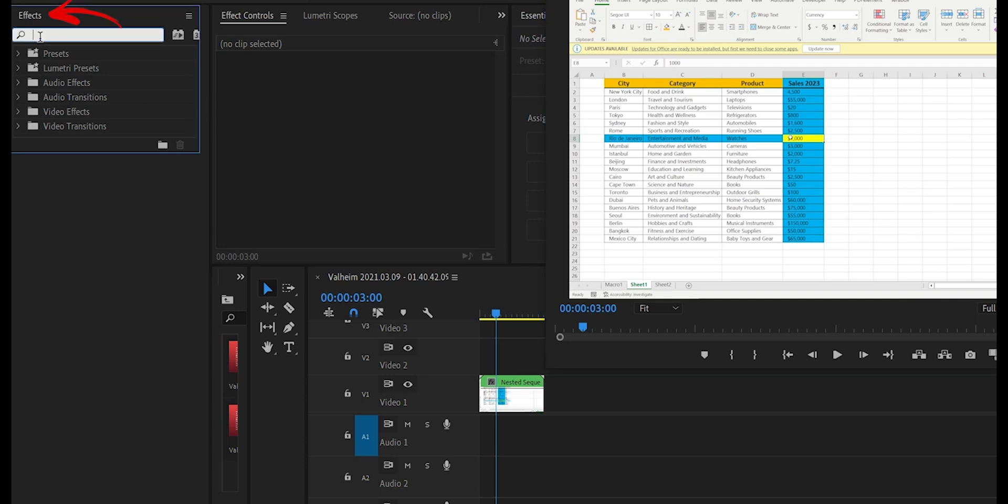
pyautogui.write('Color K')
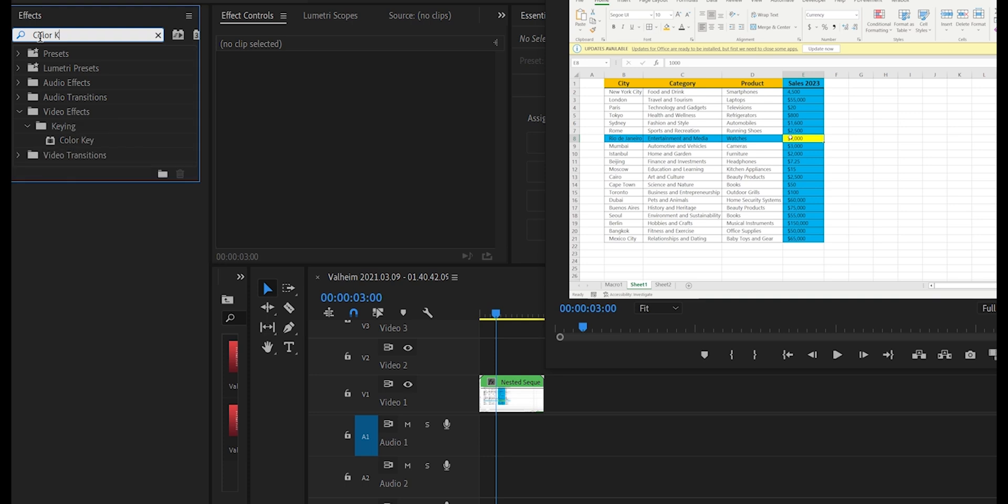
pyautogui.write('ey')
pyautogui.click(68, 141)
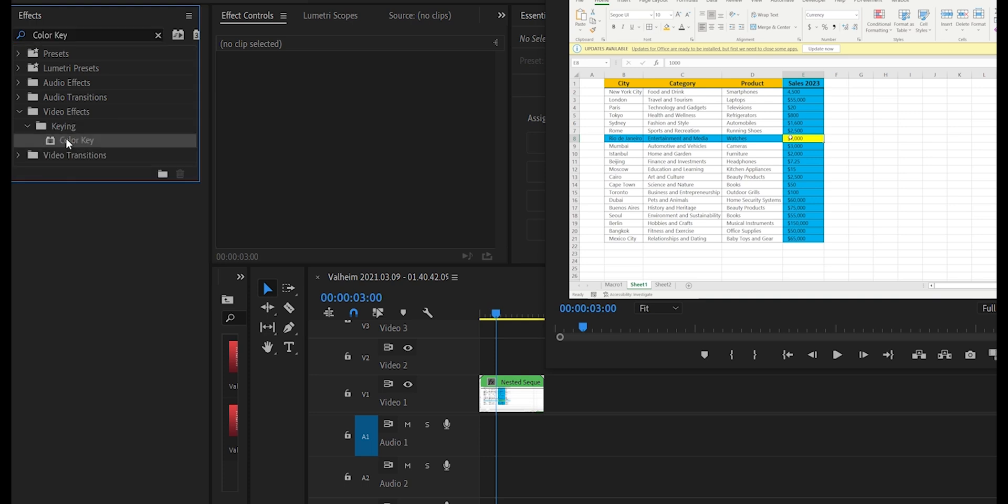
pyautogui.moveTo(68, 142); pyautogui.dragTo(508, 387)
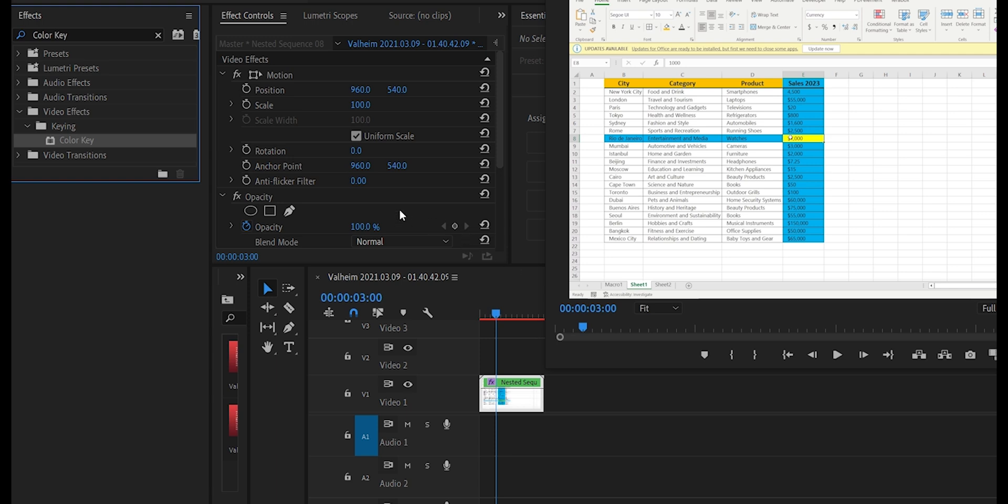
# - Sample the blue of the Sales 2023 column as the Color Key's key color and adjust its Color Tolerance
pyautogui.scroll(-4, 412, 181)
pyautogui.scroll(-2, 415, 180)
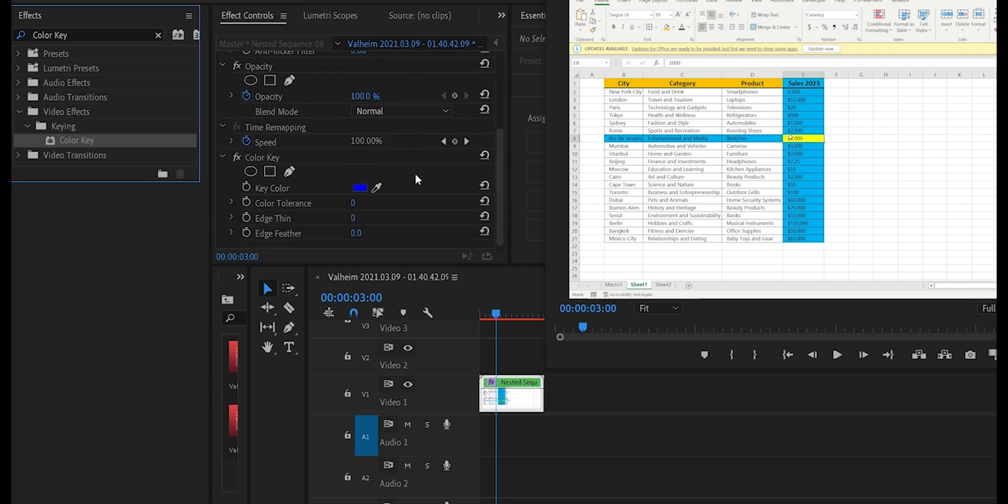
pyautogui.moveTo(377, 179); pyautogui.dragTo(817, 185)
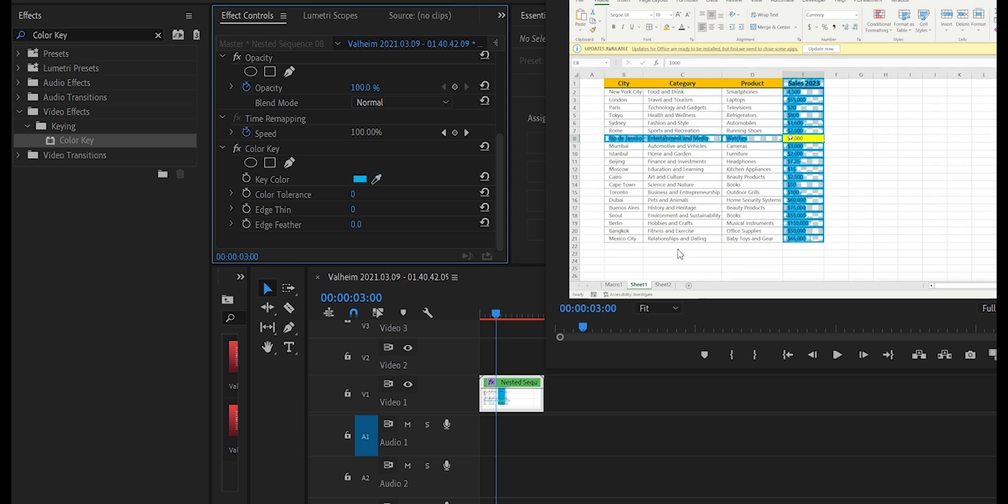
pyautogui.moveTo(353, 194); pyautogui.dragTo(389, 226)
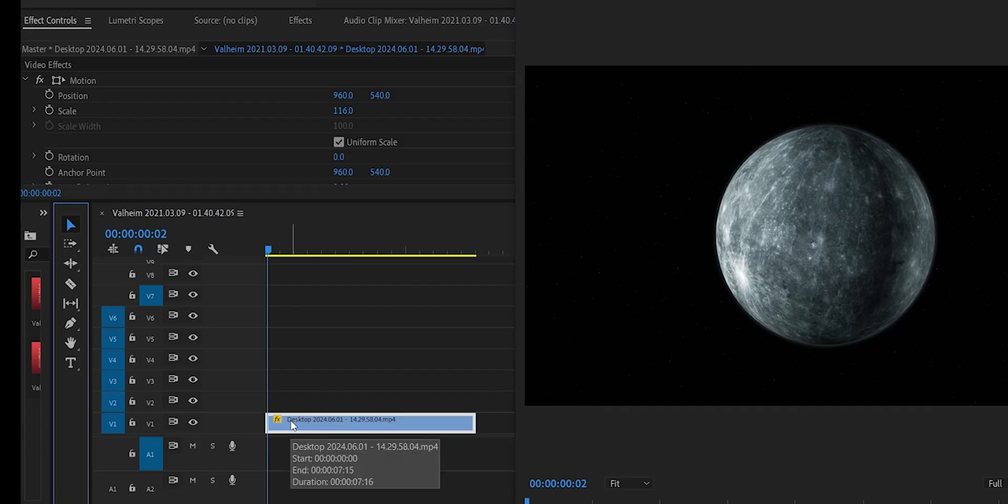
# - Draw a wide text box across the planet with the Type tool and enter the title UNIVERSUM
pyautogui.click(292, 425)
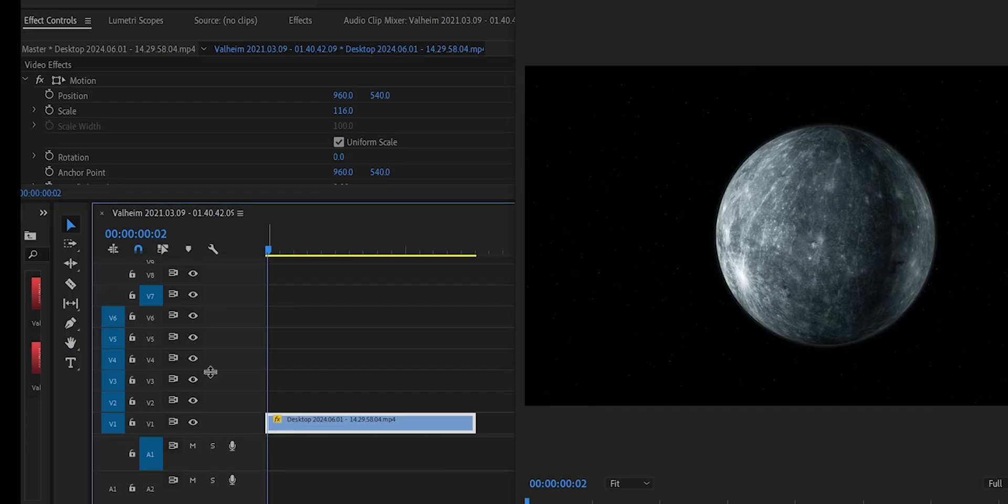
pyautogui.click(72, 362)
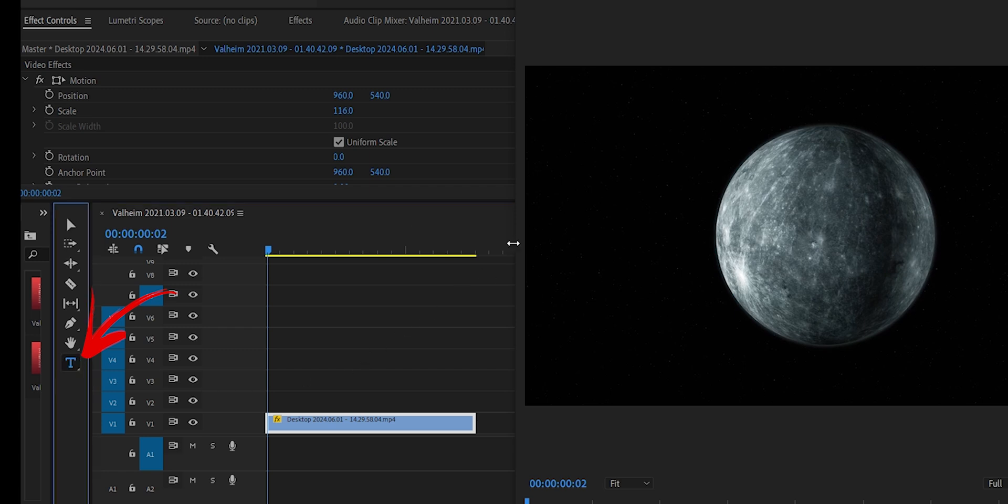
pyautogui.moveTo(550, 164); pyautogui.dragTo(1007, 261)
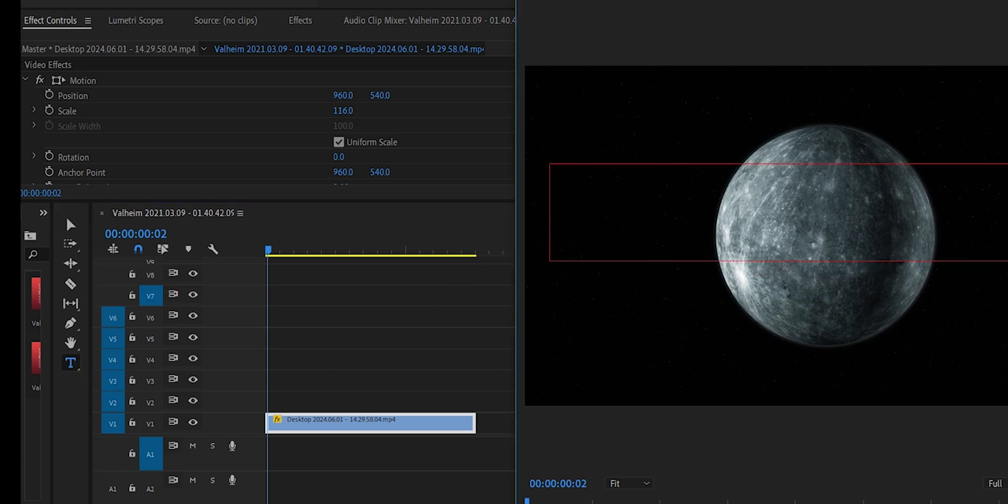
pyautogui.write('UNIVER')
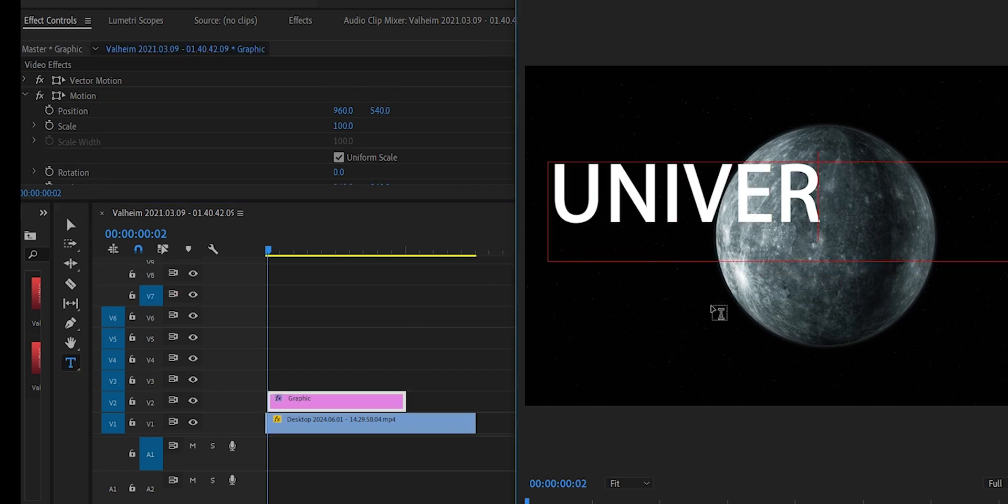
pyautogui.write('SUM')
# - Enlarge the UNIVERSUM text to font size 327 and match the title's duration to the planet clip on V1
pyautogui.scroll(-3, 334, 138)
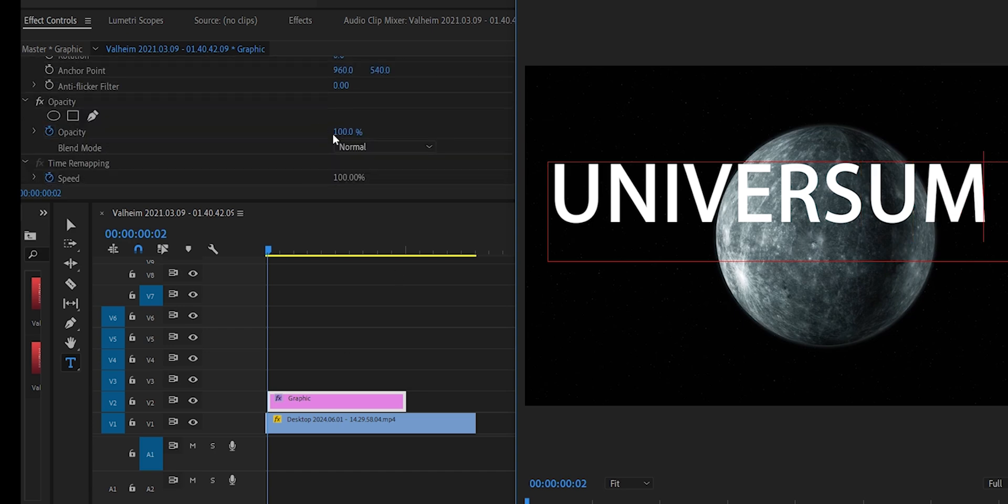
pyautogui.scroll(-6, 333, 138)
pyautogui.moveTo(1001, 207); pyautogui.dragTo(514, 183)
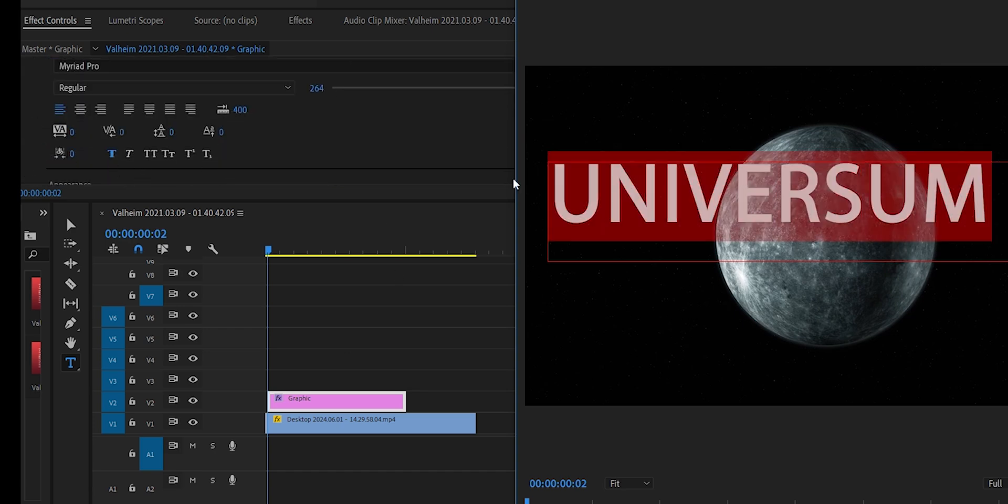
pyautogui.click(112, 156)
pyautogui.click(112, 156)
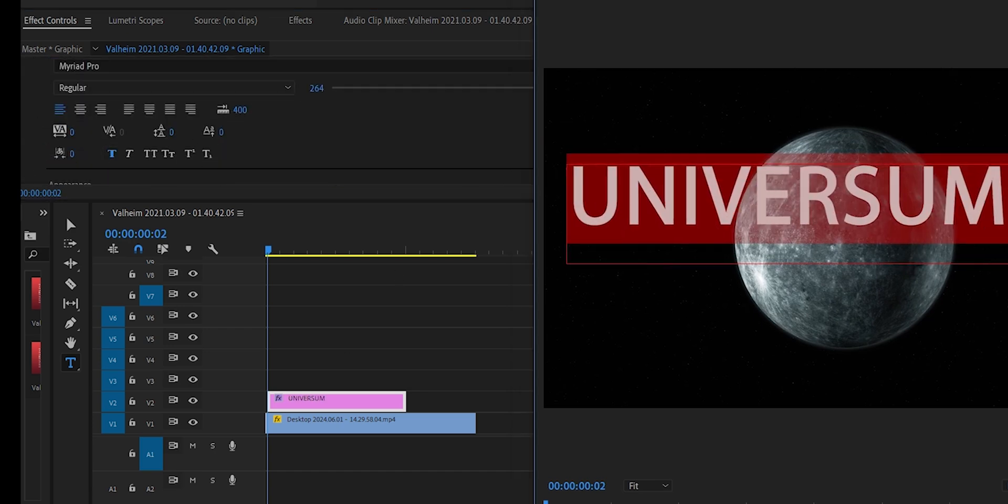
pyautogui.moveTo(543, 88); pyautogui.dragTo(583, 85)
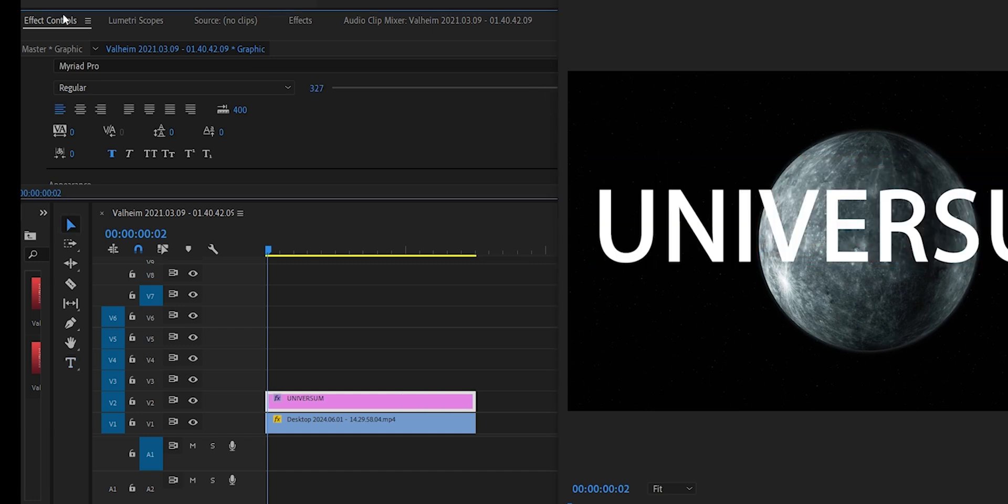
# - Duplicate the planet clip from V1 onto V3 above the UNIVERSUM title and select the copy
pyautogui.click(329, 419)
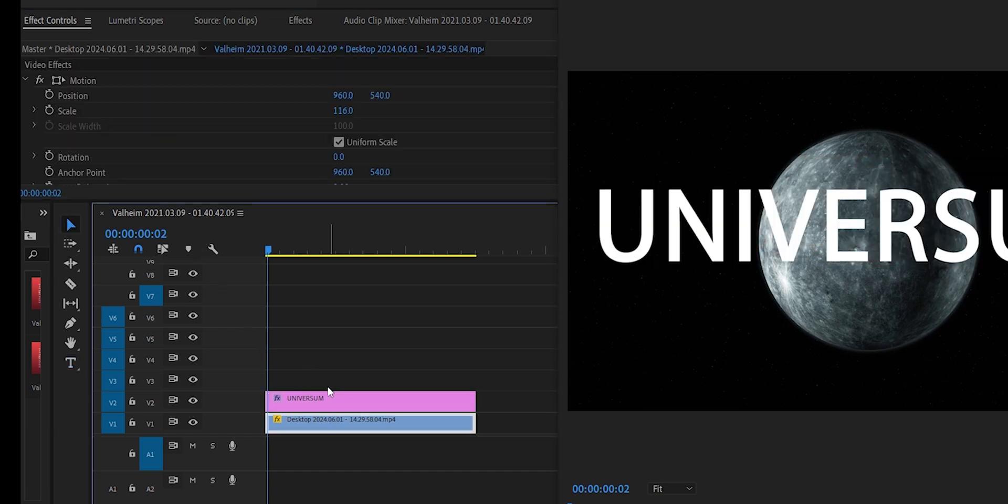
pyautogui.moveTo(315, 426); pyautogui.dragTo(284, 384)
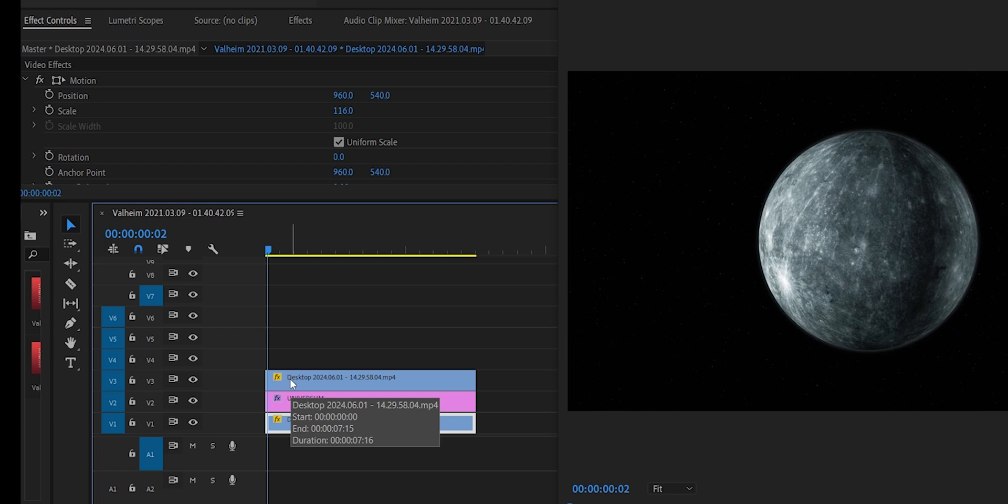
pyautogui.click(293, 384)
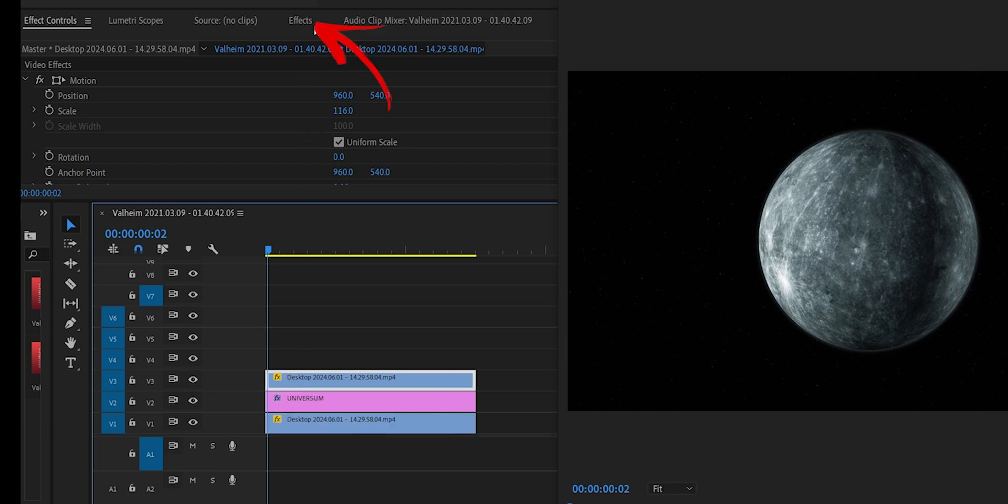
# - Find the Color Key video effect and apply it to the planet clip on V3
pyautogui.click(300, 21)
pyautogui.click(105, 40)
pyautogui.write('C')
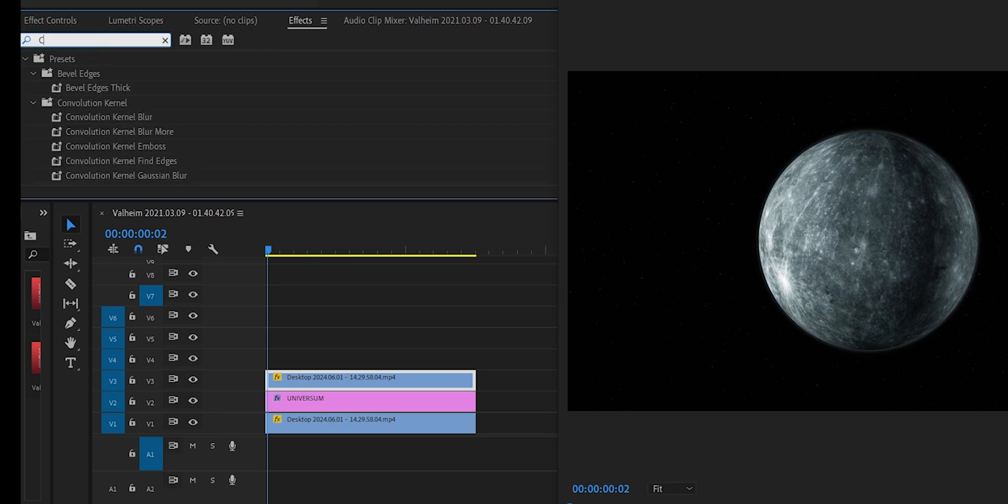
pyautogui.write('olor Key')
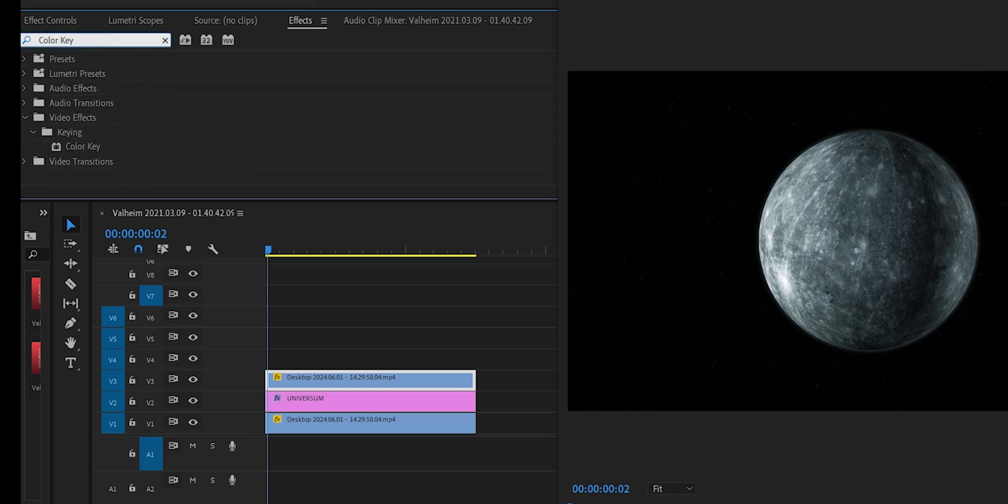
pyautogui.click(98, 146)
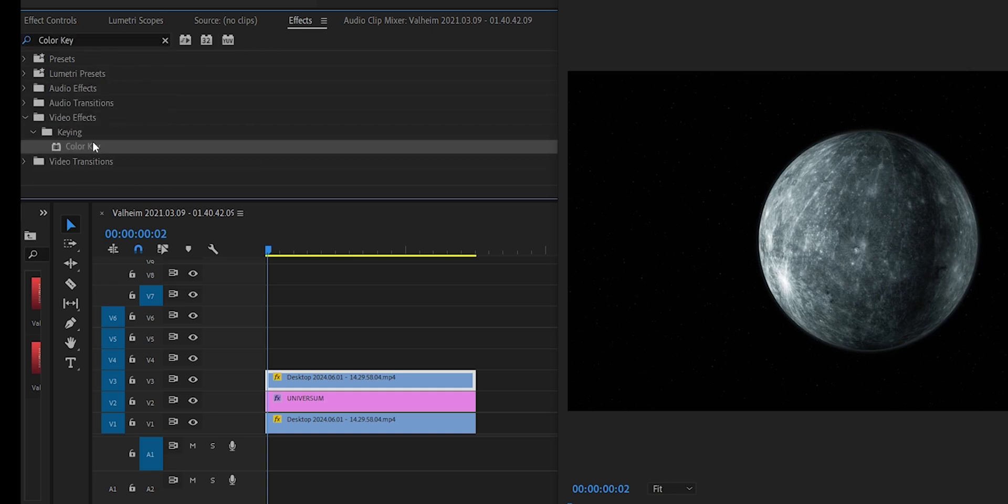
pyautogui.moveTo(95, 147); pyautogui.dragTo(307, 377)
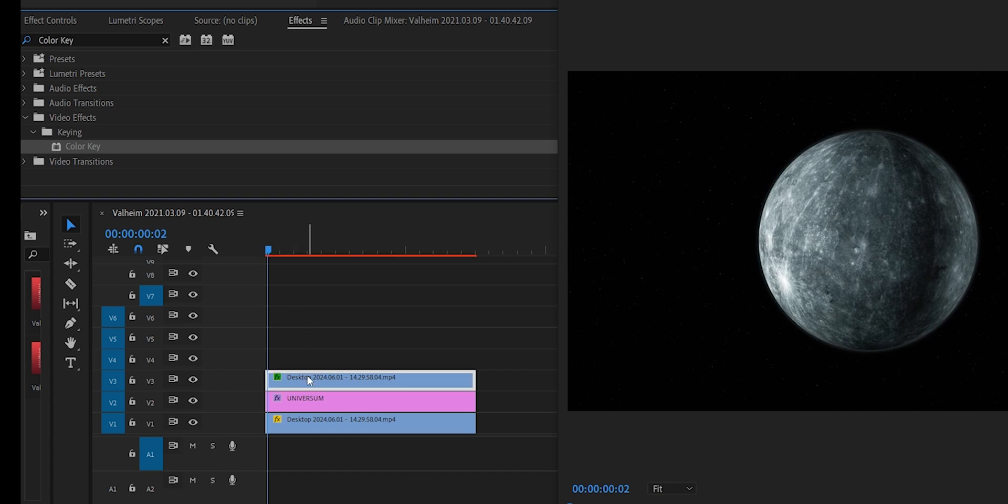
# - Sample the black background as the Key Color, set Edge Thin to 5 and Edge Feather to 2.5, and preview the result
pyautogui.click(50, 21)
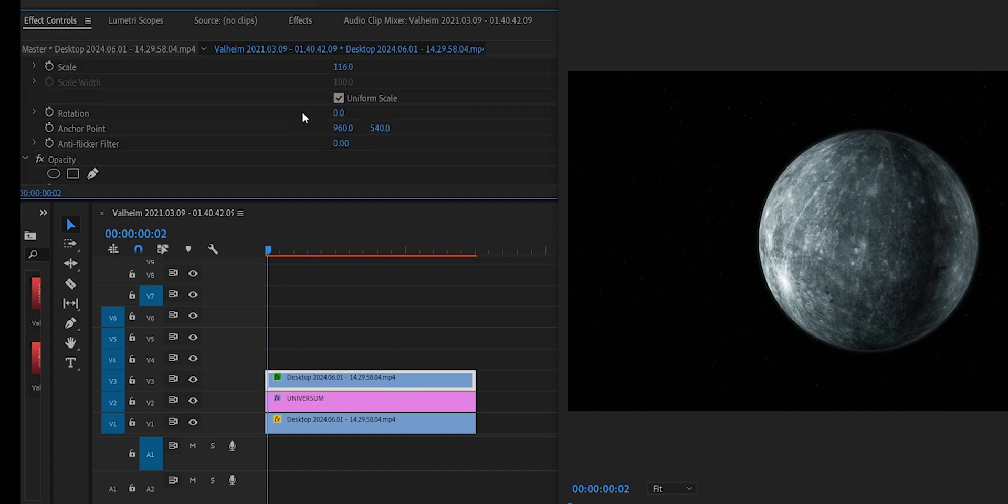
pyautogui.scroll(-6, 303, 116)
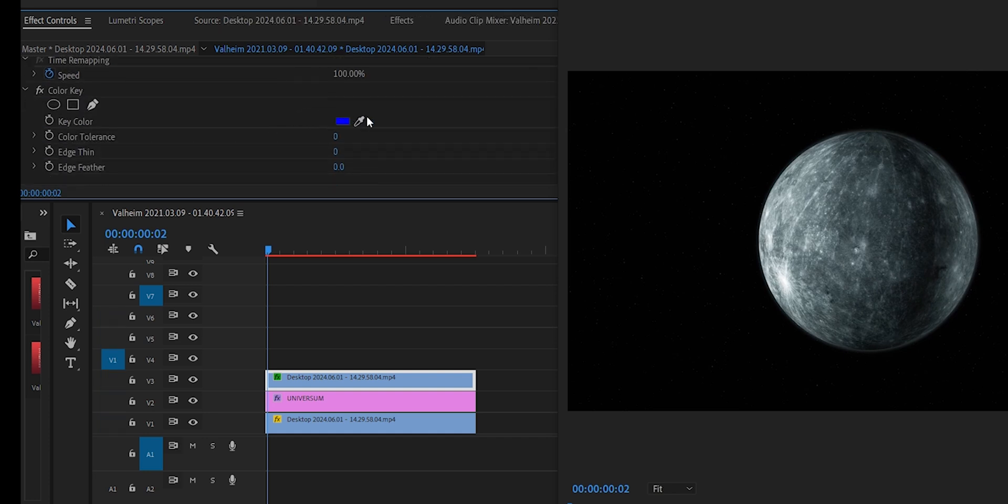
pyautogui.click(360, 121)
pyautogui.click(689, 245)
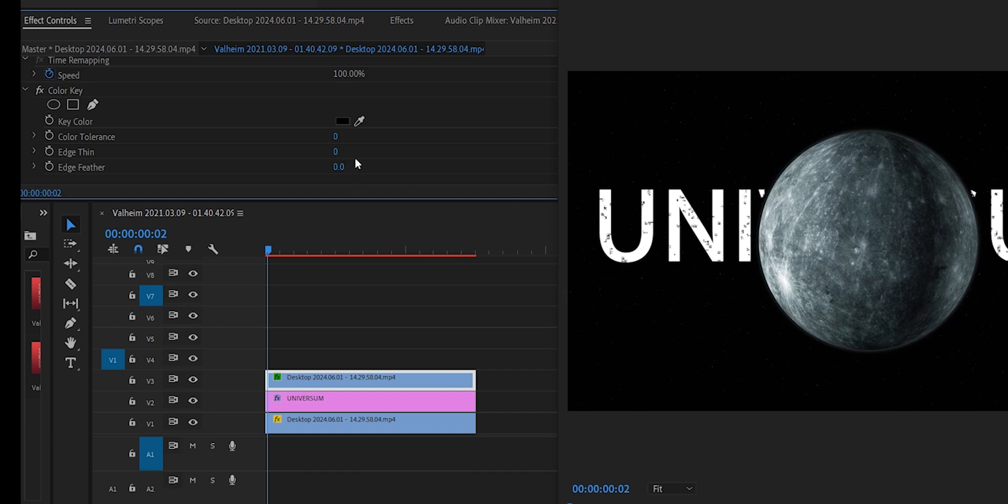
pyautogui.moveTo(361, 155)
pyautogui.mouseDown()
pyautogui.moveTo(354, 166)
pyautogui.moveTo(351, 154)
pyautogui.moveTo(360, 167)
pyautogui.mouseUp()
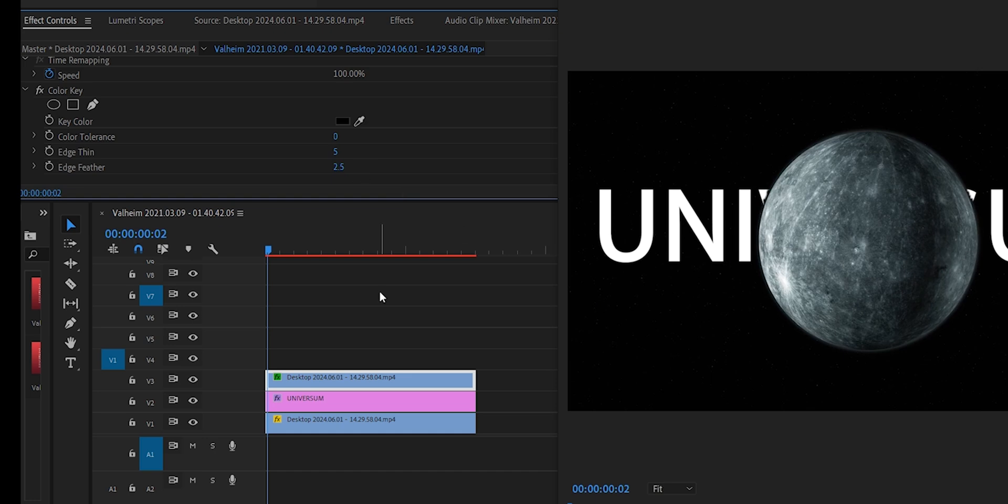
pyautogui.press('space')
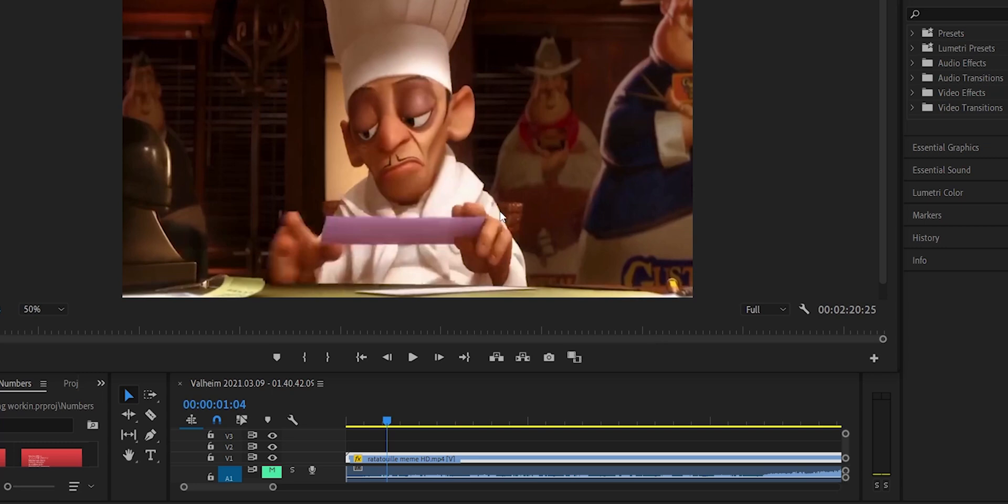
# - Apply the VR De-Noise effect from Immersive Video to the ratatouille meme HD.mp4 clip on V1
pyautogui.click(42, 309)
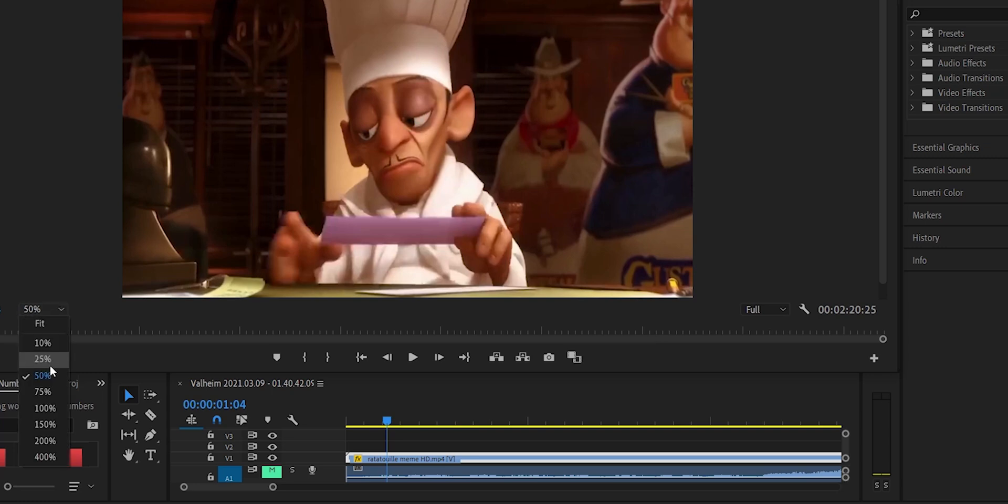
pyautogui.click(45, 408)
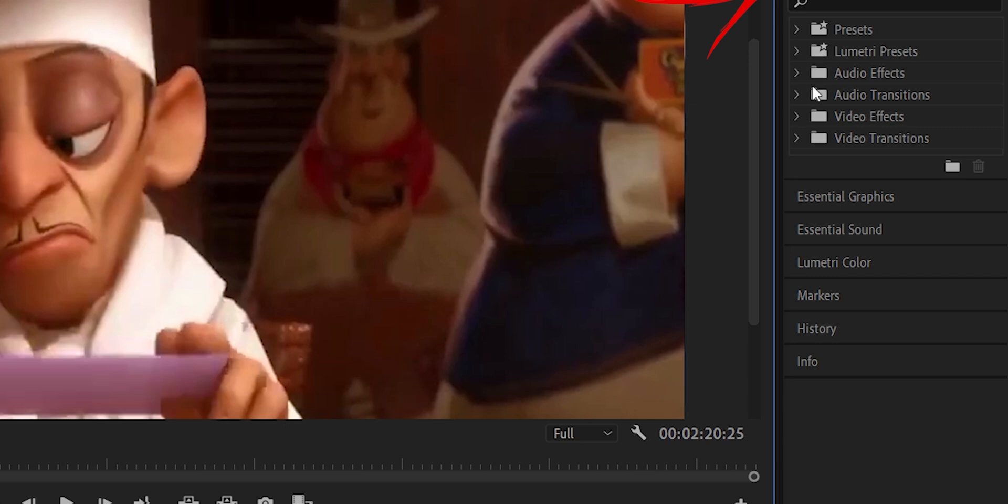
pyautogui.click(796, 116)
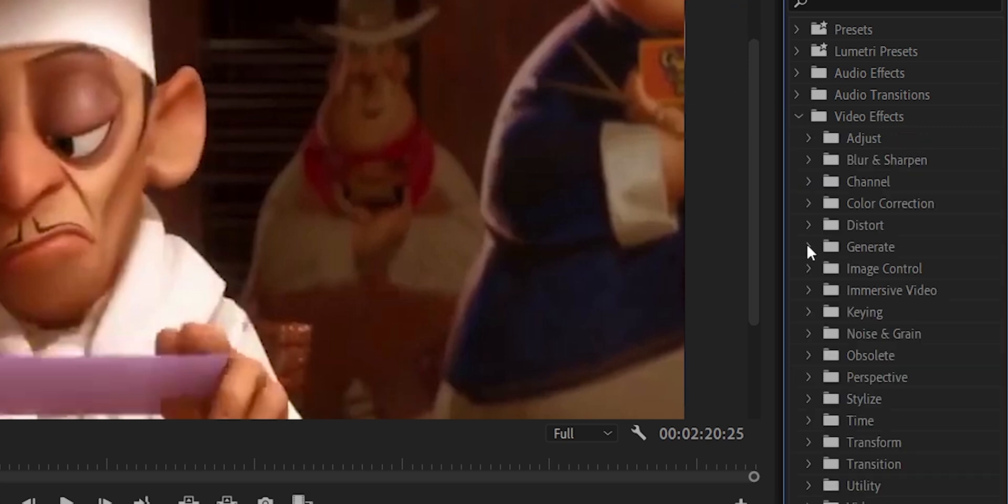
pyautogui.click(808, 291)
pyautogui.click(880, 373)
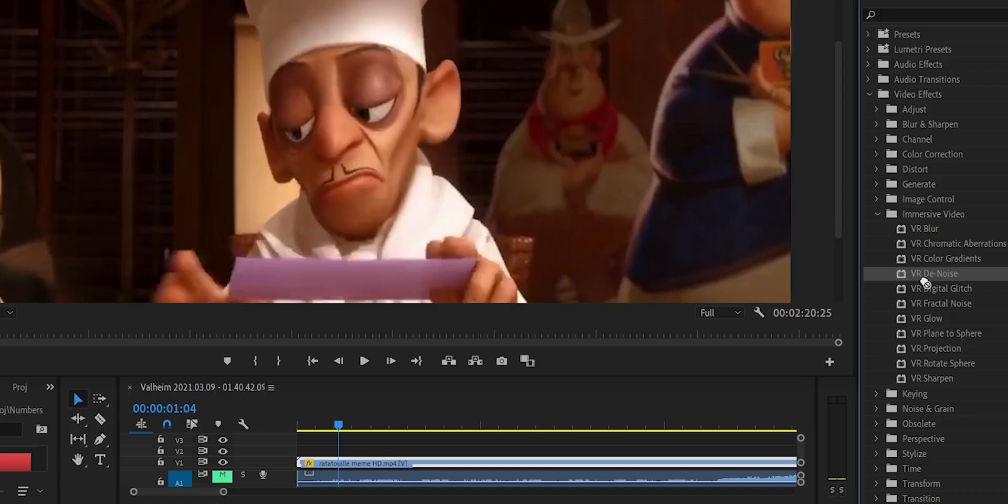
pyautogui.moveTo(509, 428); pyautogui.dragTo(405, 468)
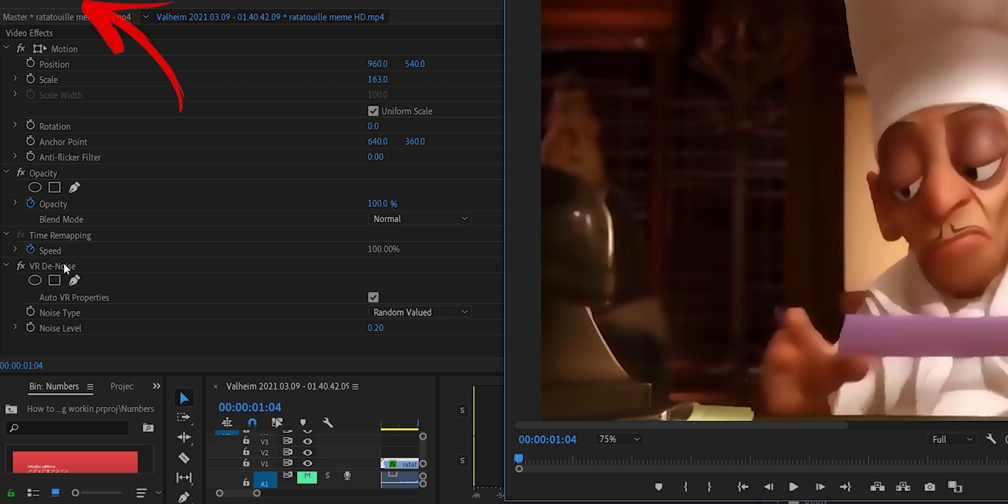
# - Open the VR De-Noise effect's Noise Level value for editing
pyautogui.click(65, 269)
pyautogui.click(485, 343)
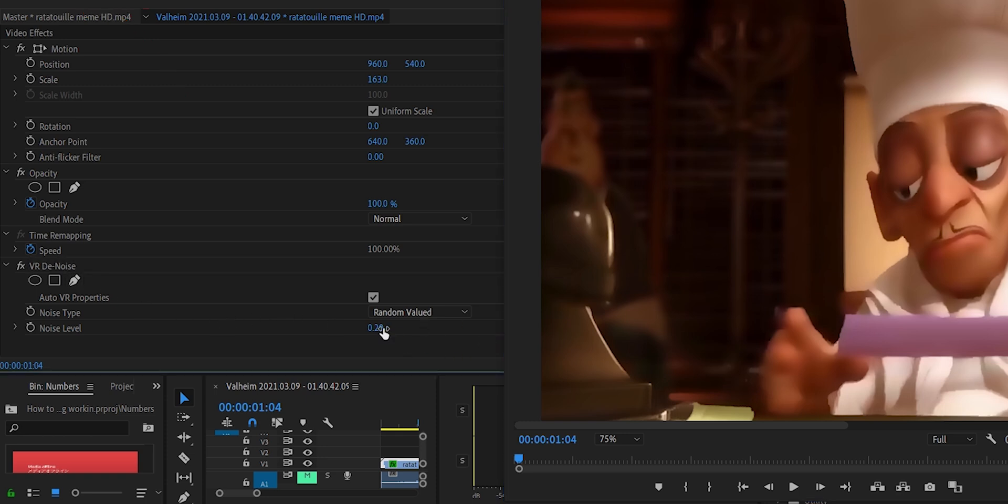
pyautogui.click(377, 328)
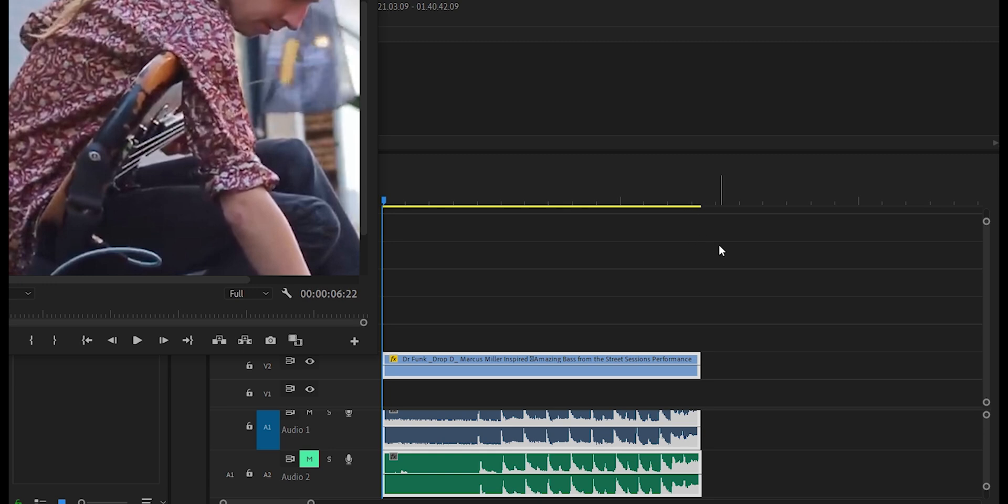
# - Play the street bass performance clip to hear its audio, and return the playhead to the start of the sequence
pyautogui.click(136, 340)
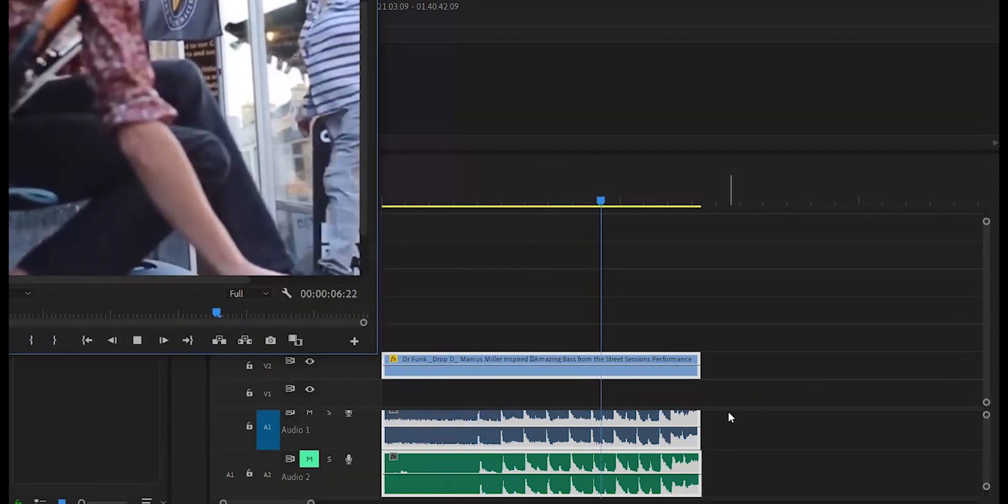
pyautogui.click(138, 340)
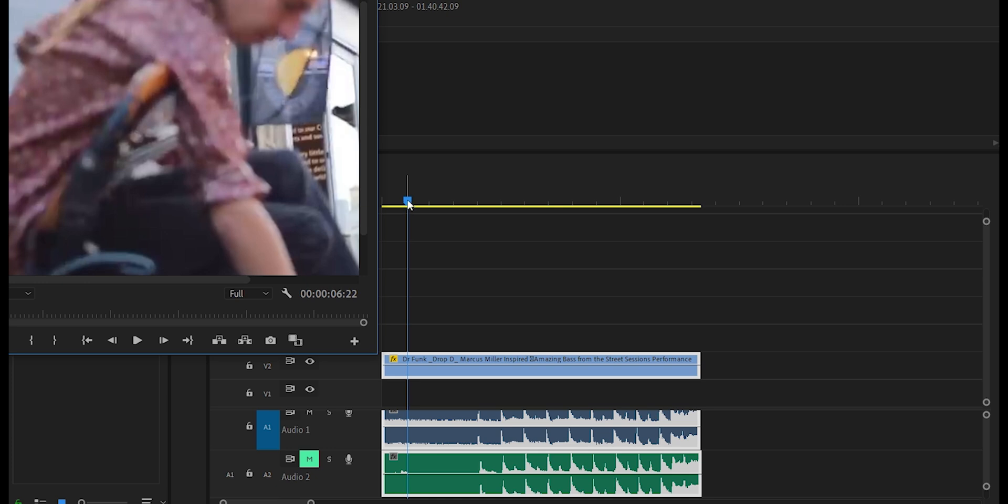
pyautogui.click(408, 201)
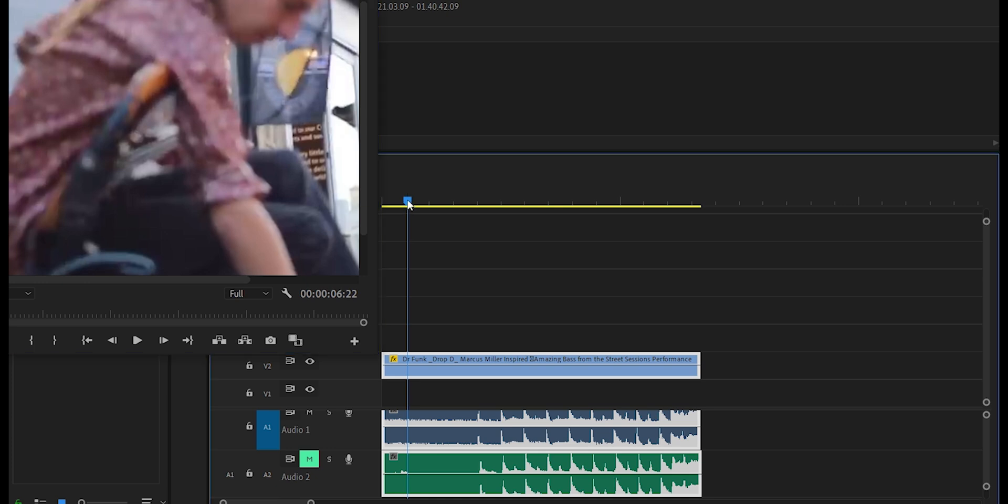
pyautogui.moveTo(409, 205); pyautogui.dragTo(384, 207)
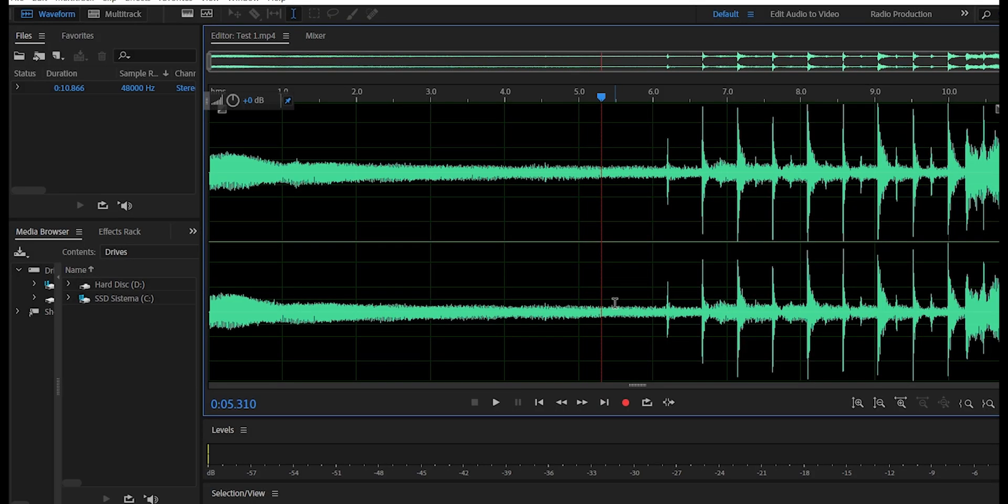
# - Switch to Adobe Audition, load the Test 1 video from the file folder into the waveform editor, and play its audio
pyautogui.moveTo(614, 303); pyautogui.dragTo(554, 295)
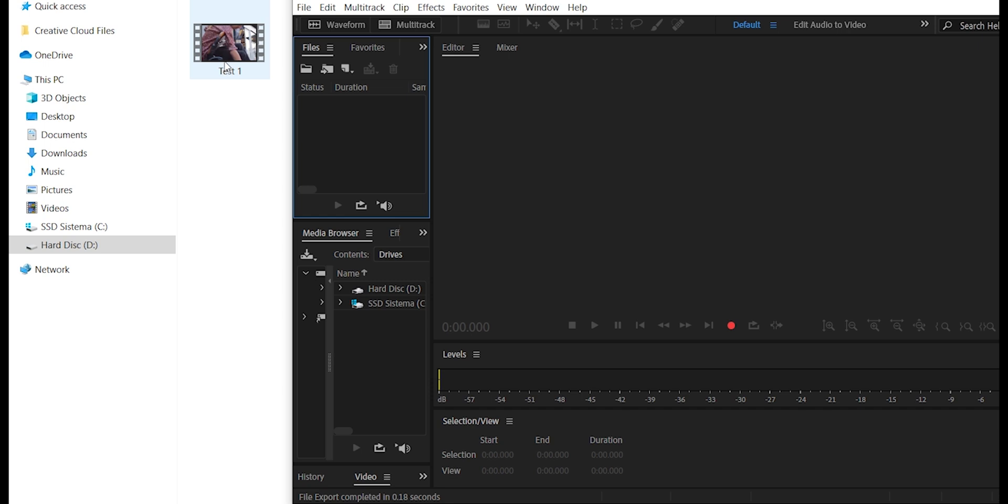
pyautogui.moveTo(229, 57); pyautogui.dragTo(704, 186)
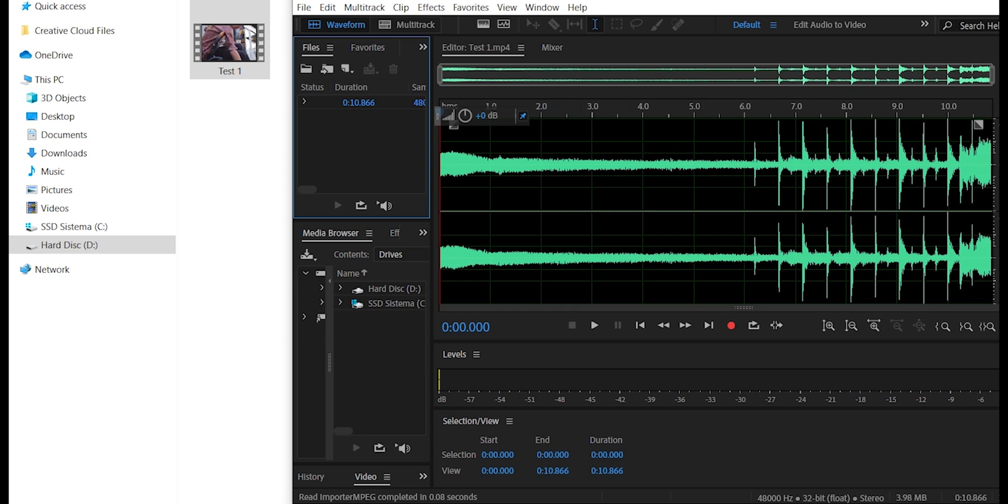
pyautogui.click(987, 37)
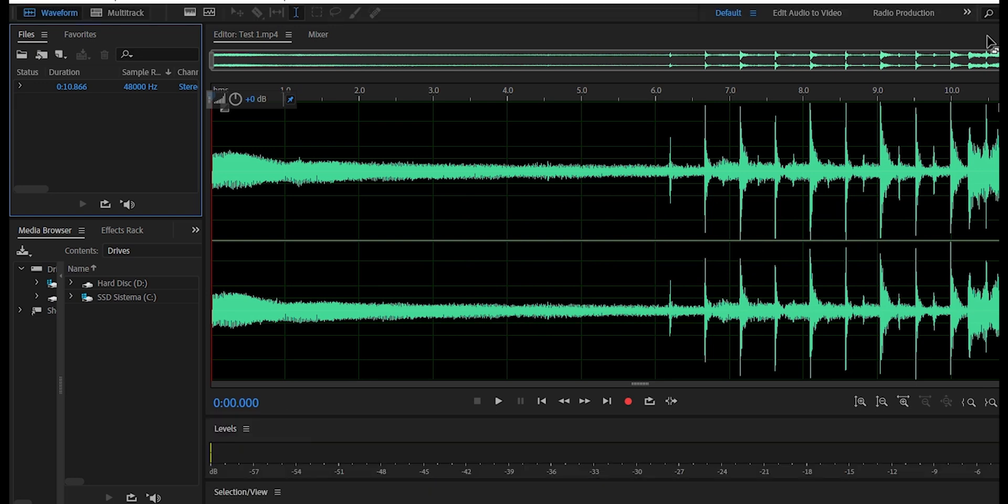
pyautogui.press('space')
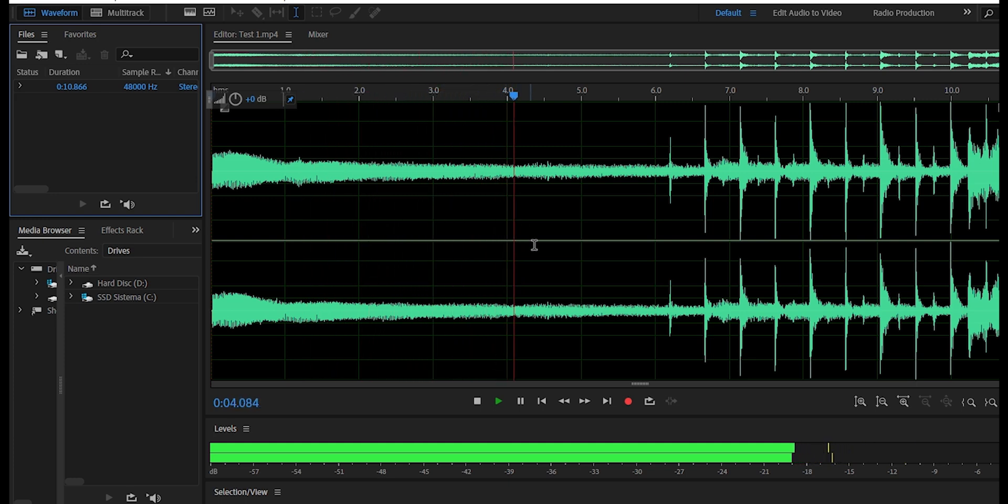
# - Stop playback and capture a noise print from the noise-only stretch between about 4.7 and 5.5 seconds
pyautogui.press('space')
pyautogui.moveTo(574, 95)
pyautogui.mouseDown()
pyautogui.moveTo(562, 105)
pyautogui.moveTo(590, 109)
pyautogui.moveTo(556, 112)
pyautogui.moveTo(576, 108)
pyautogui.mouseUp()
pyautogui.moveTo(616, 262); pyautogui.dragTo(557, 294)
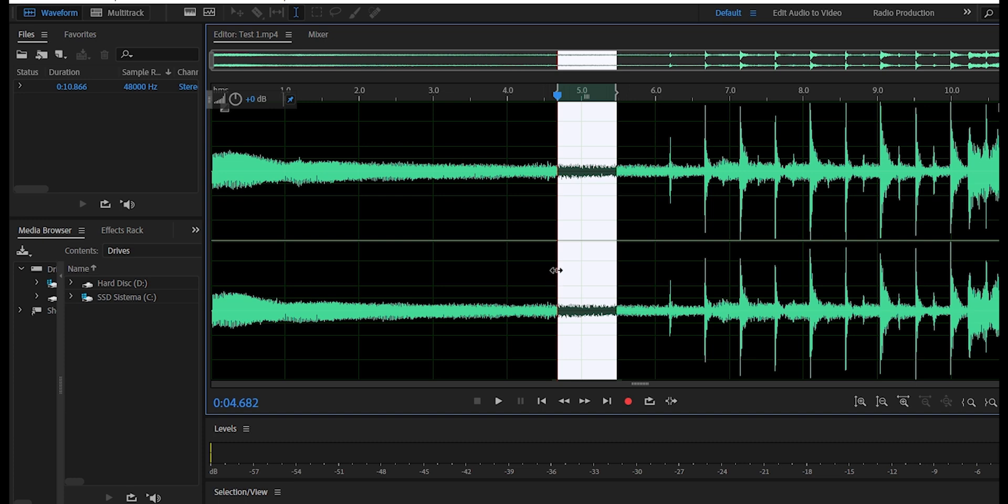
pyautogui.click(149, 2)
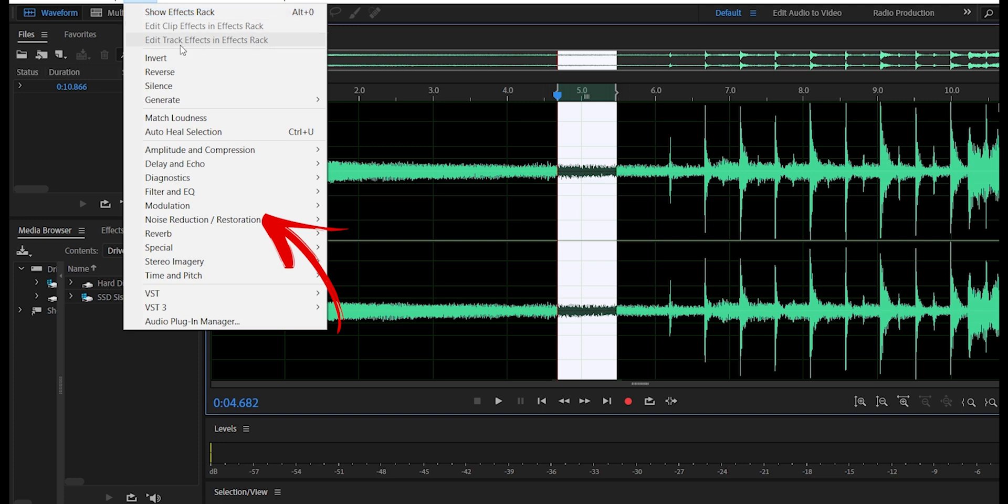
pyautogui.moveTo(252, 220)
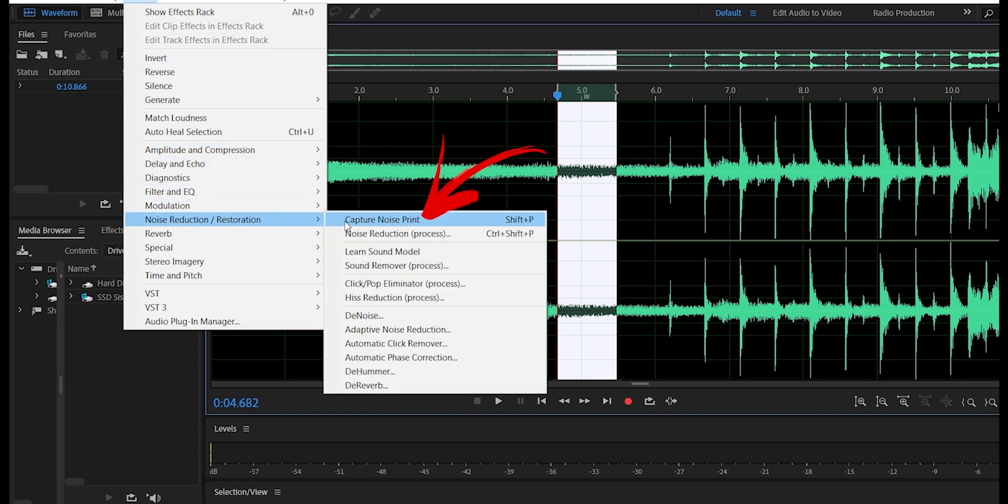
pyautogui.click(347, 220)
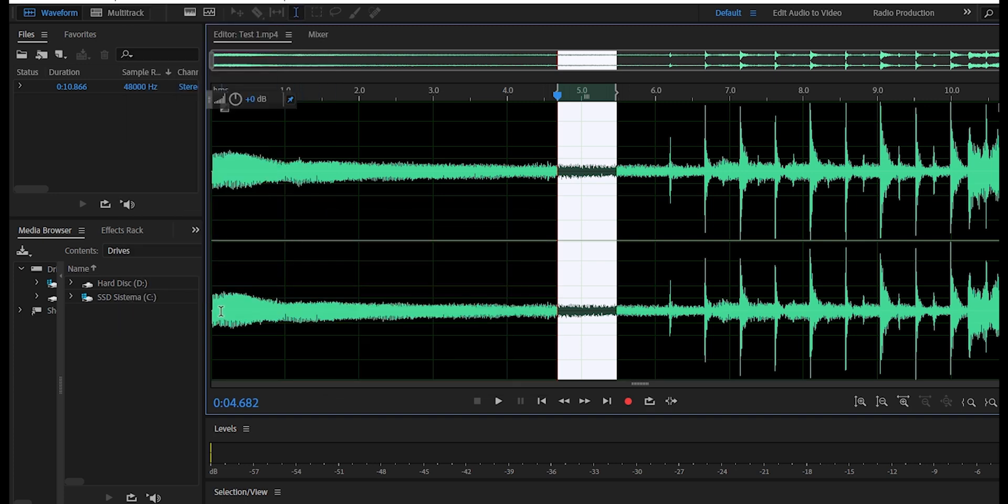
# - Apply Noise Reduction (process) to the entire Test 1 waveform at 100% noise reduction and 100 dB reduction
pyautogui.moveTo(212, 310); pyautogui.dragTo(999, 331)
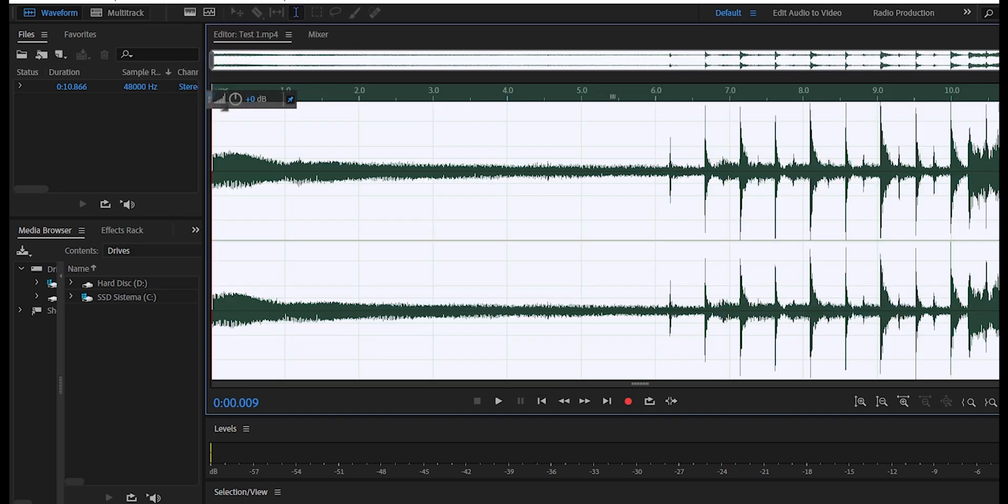
pyautogui.click(150, 4)
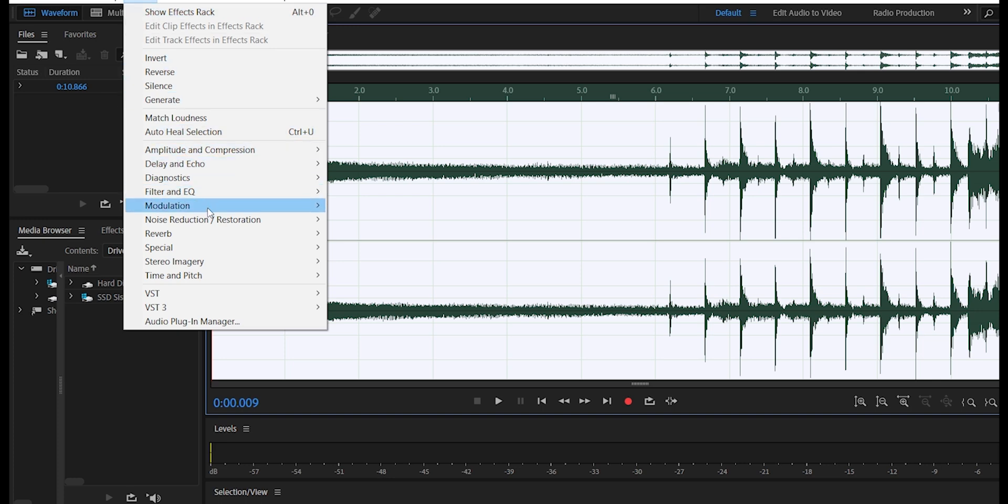
pyautogui.moveTo(212, 223)
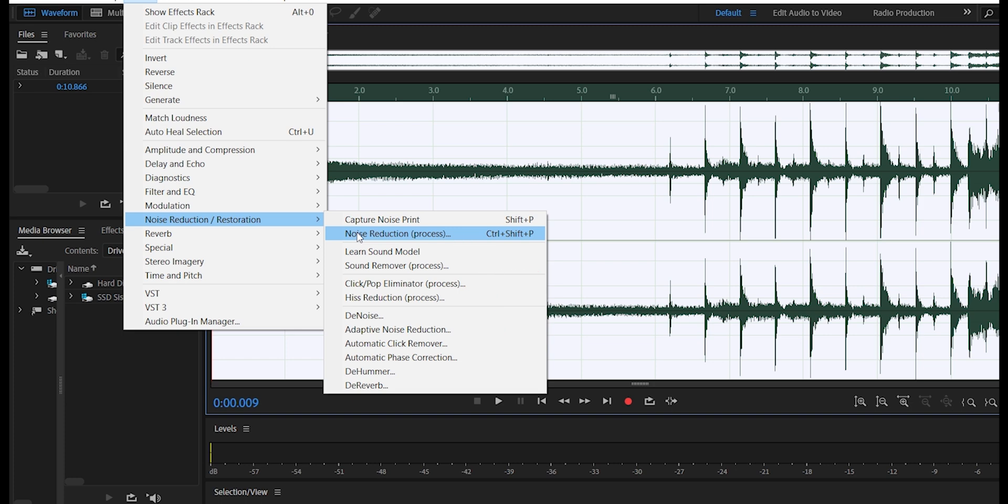
pyautogui.click(359, 238)
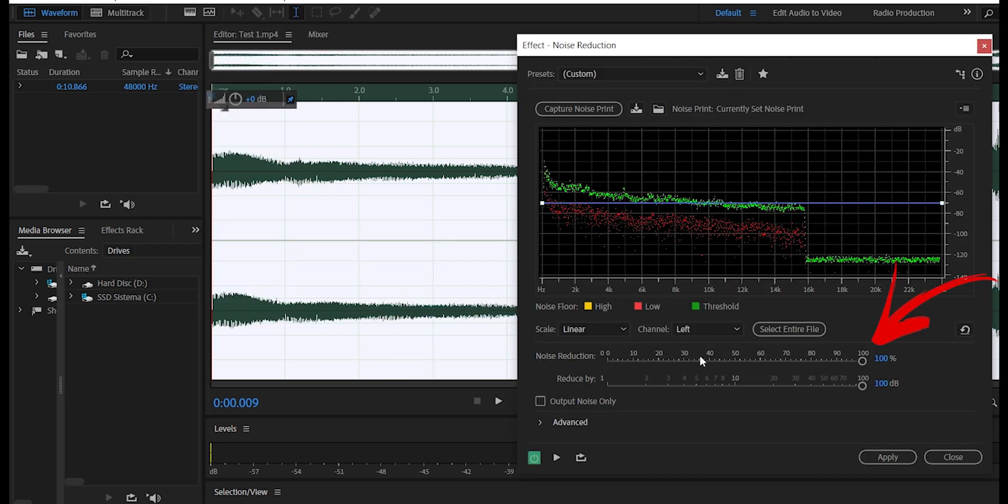
pyautogui.click(866, 458)
pyautogui.click(710, 286)
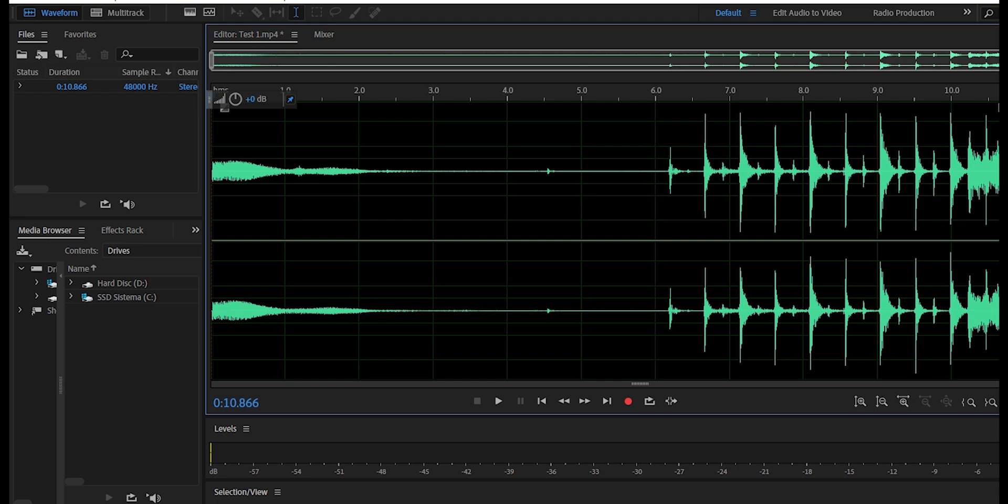
# - Capture a new noise print from the quiet stretch between about 5.68 and 6.07 seconds
pyautogui.scroll(5, 585, 146)
pyautogui.scroll(4, 341, 167)
pyautogui.moveTo(244, 59); pyautogui.dragTo(555, 114)
pyautogui.moveTo(565, 114); pyautogui.dragTo(576, 113)
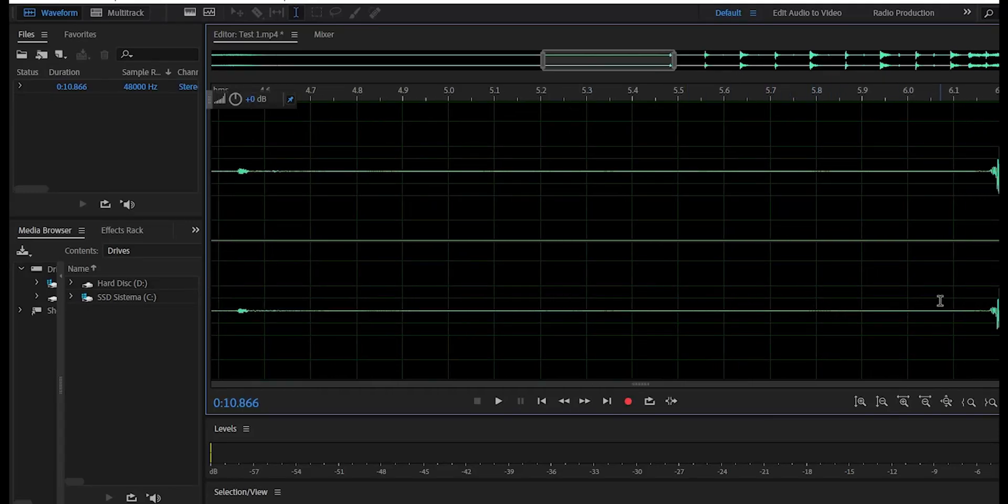
pyautogui.moveTo(940, 300); pyautogui.dragTo(759, 301)
pyautogui.hotkey('shift', 'p')
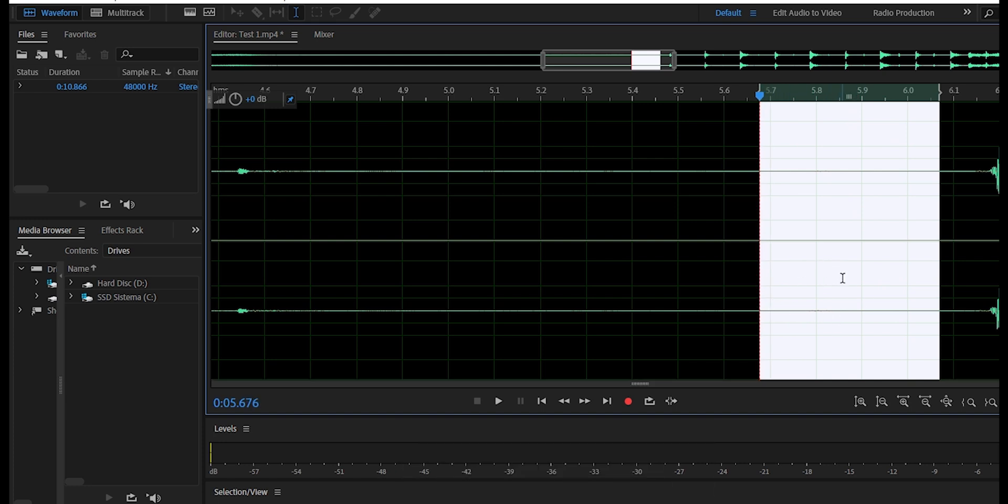
# - Try to run Noise Reduction on the entire waveform using the newly captured noise print
pyautogui.hotkey('ctrl', 'a')
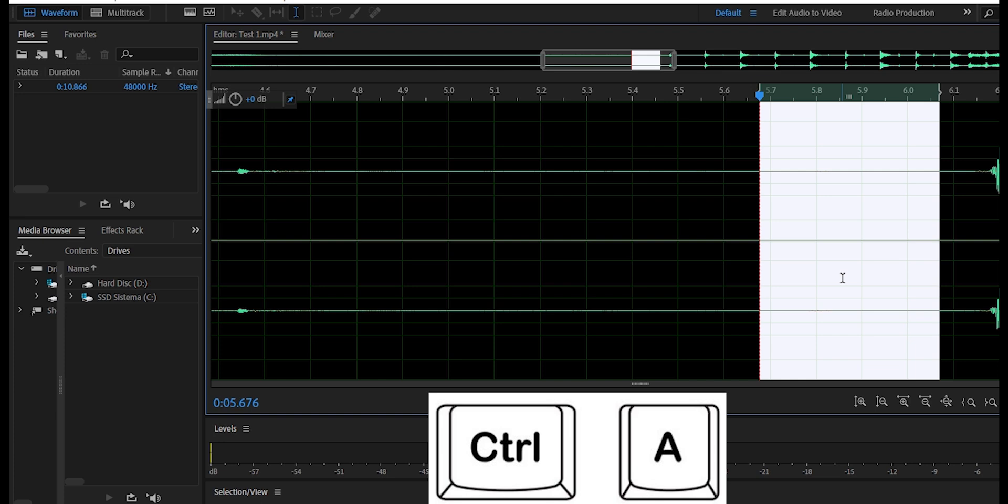
pyautogui.hotkey('ctrl', 'shift', 'p')
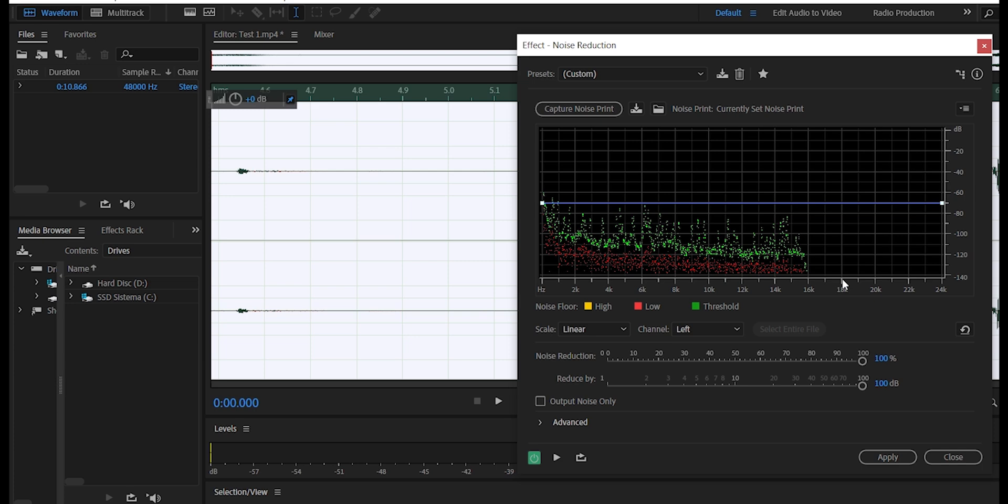
pyautogui.press('Escape')
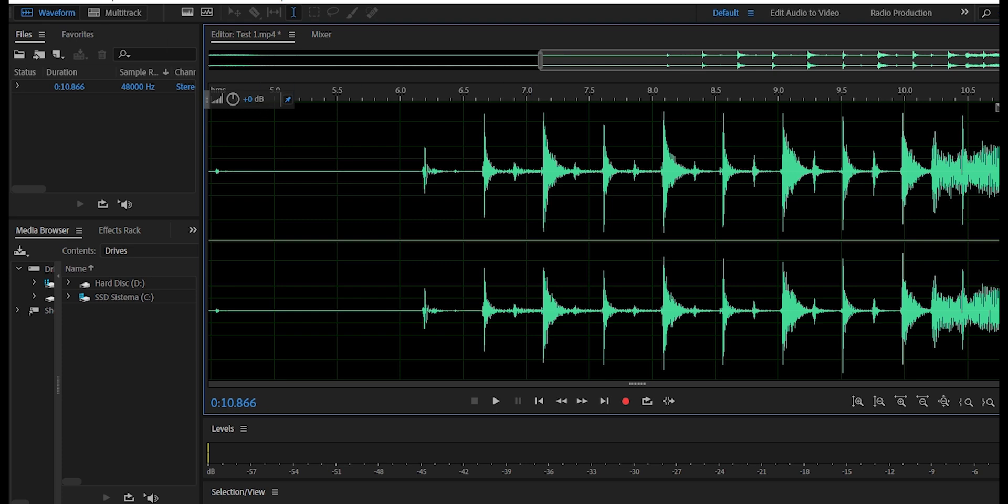
# - Start exporting the cleaned Test 1 audio to a file in MP3 Audio format
pyautogui.click(26, 1)
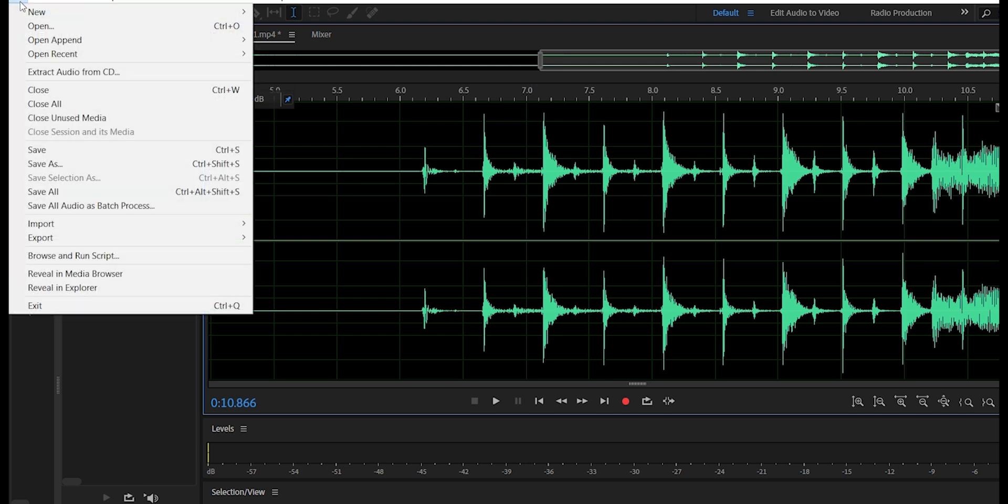
pyautogui.moveTo(117, 230)
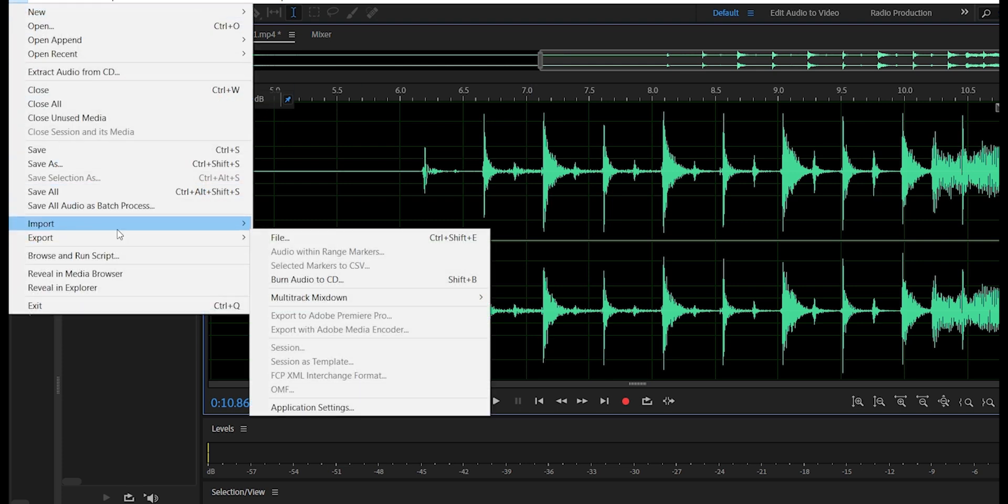
pyautogui.click(271, 238)
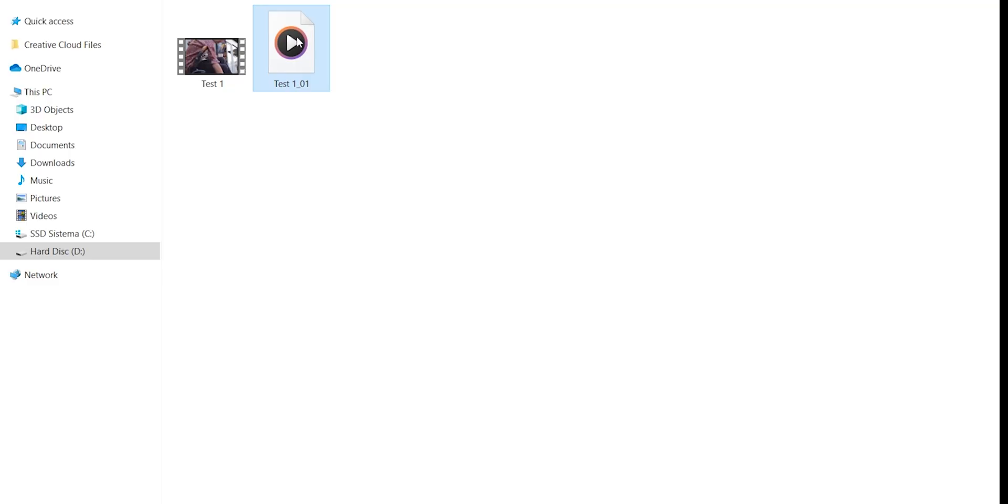
pyautogui.moveTo(291, 50); pyautogui.dragTo(374, 450)
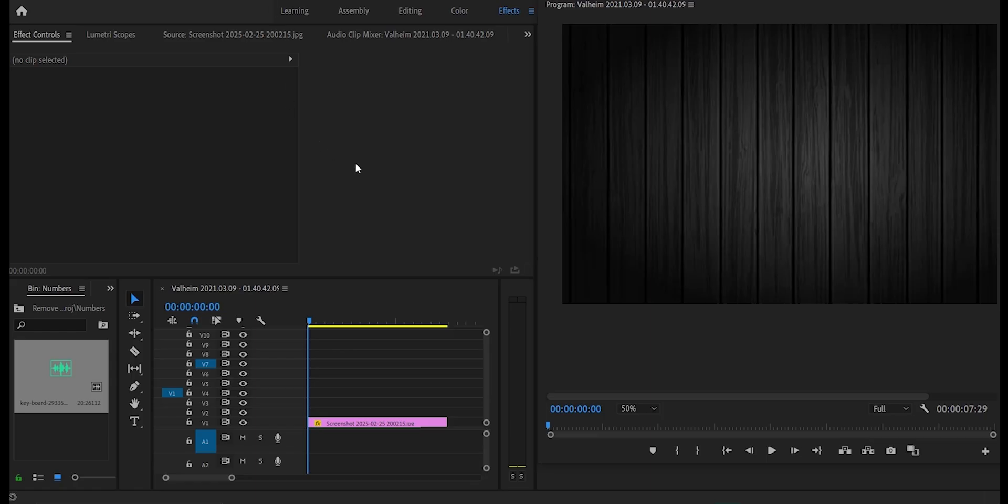
# - In Premiere Pro, add the title text "WE ARE HUMOSAPIA" over the dark wood background image at the sequence start
pyautogui.click(135, 421)
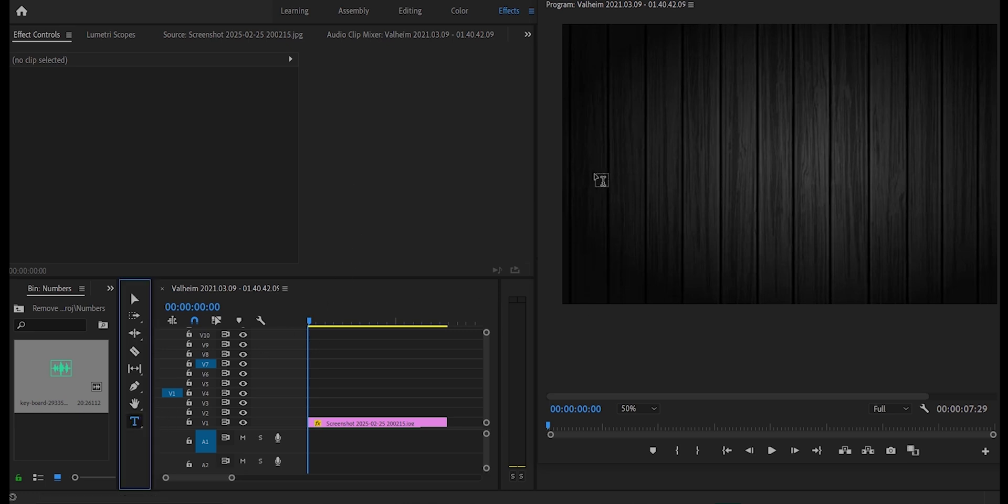
pyautogui.click(586, 157)
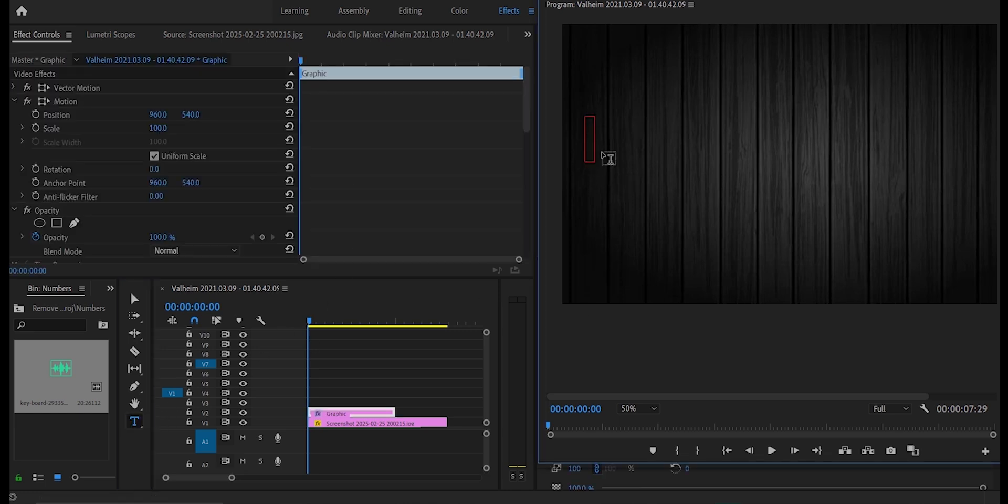
pyautogui.write('WE ARE')
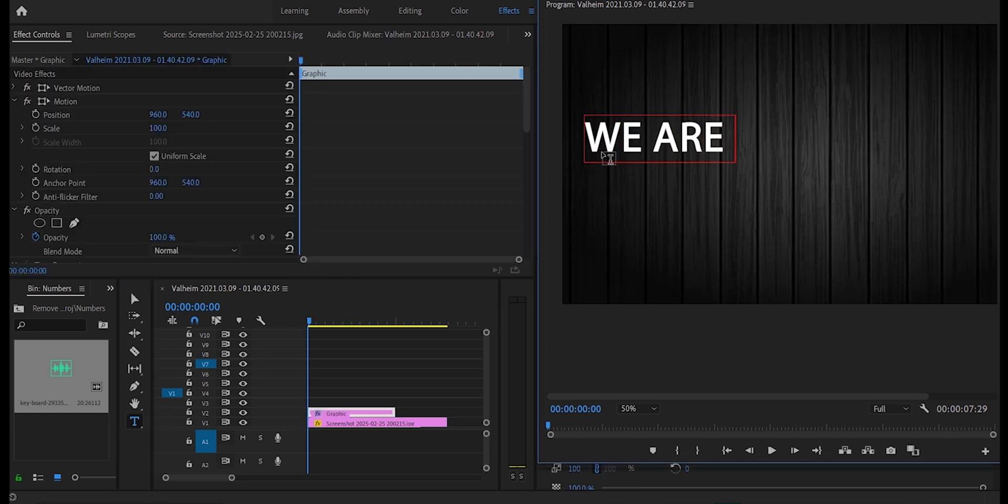
pyautogui.write(' HUMOSAP')
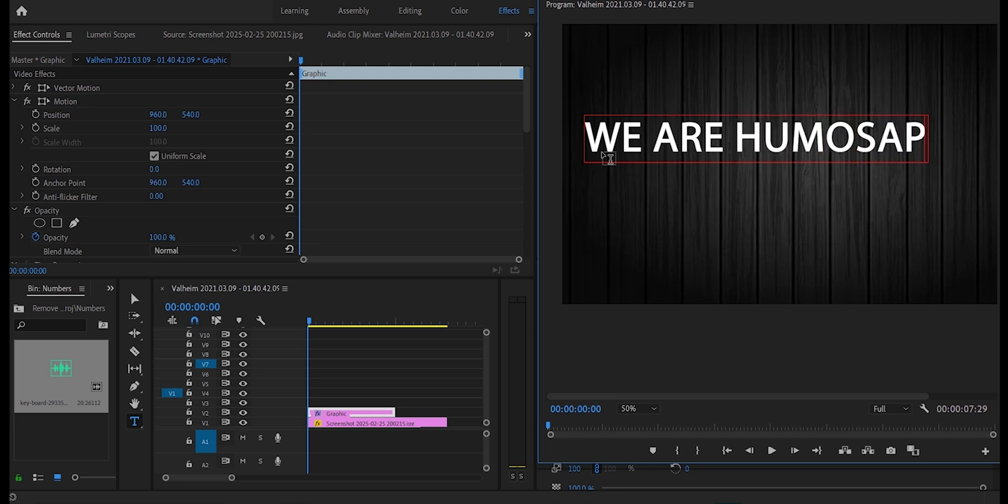
pyautogui.write('IA')
pyautogui.press('Escape')
# - Reduce the WE ARE HUMOSAPIA title's font size to 156
pyautogui.scroll(-6, 232, 160)
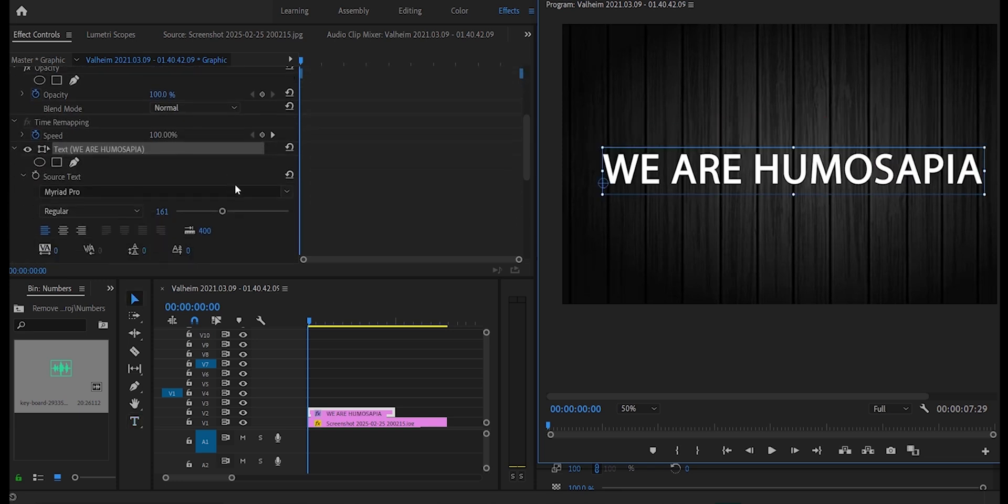
pyautogui.scroll(-1, 235, 189)
pyautogui.moveTo(222, 198); pyautogui.dragTo(219, 199)
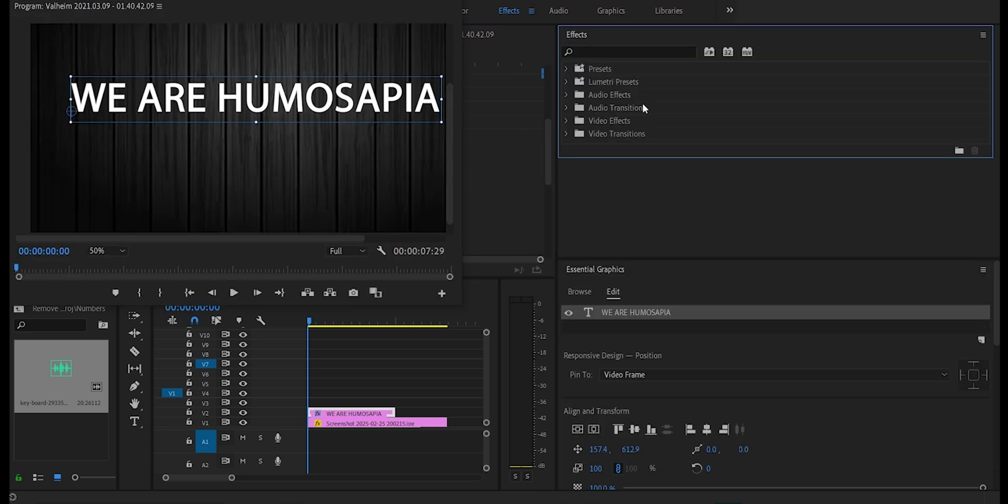
# - Find the Crop video effect, apply it to the WE ARE HUMOSAPIA clip on V2, and bring up its Crop settings
pyautogui.click(602, 53)
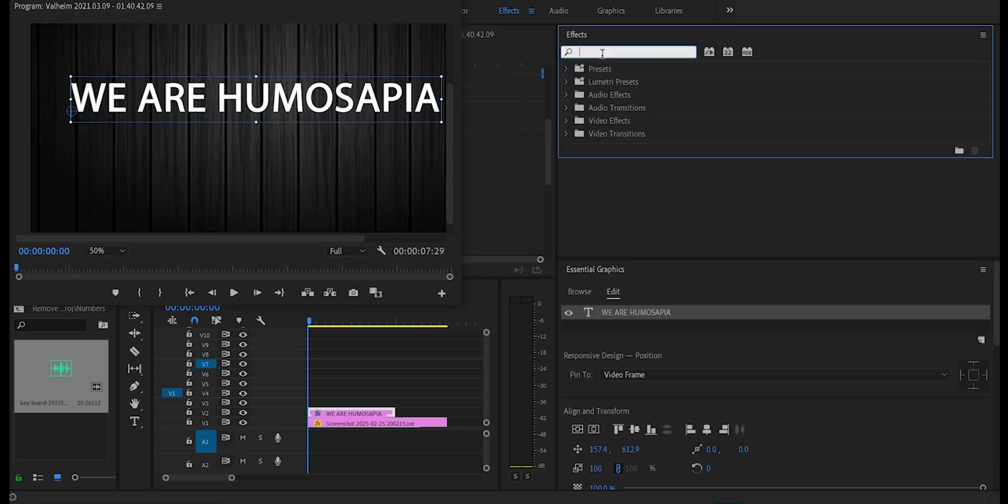
pyautogui.write('CROP')
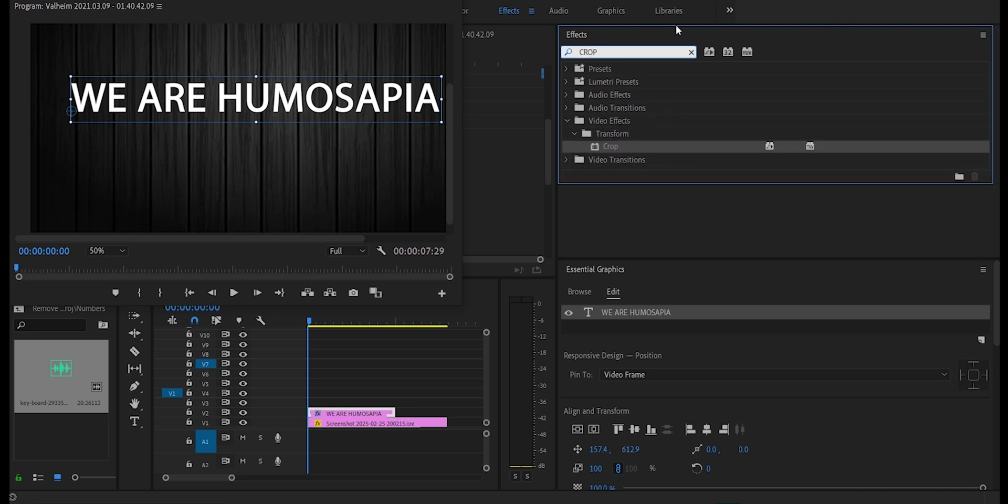
pyautogui.moveTo(614, 145); pyautogui.dragTo(382, 416)
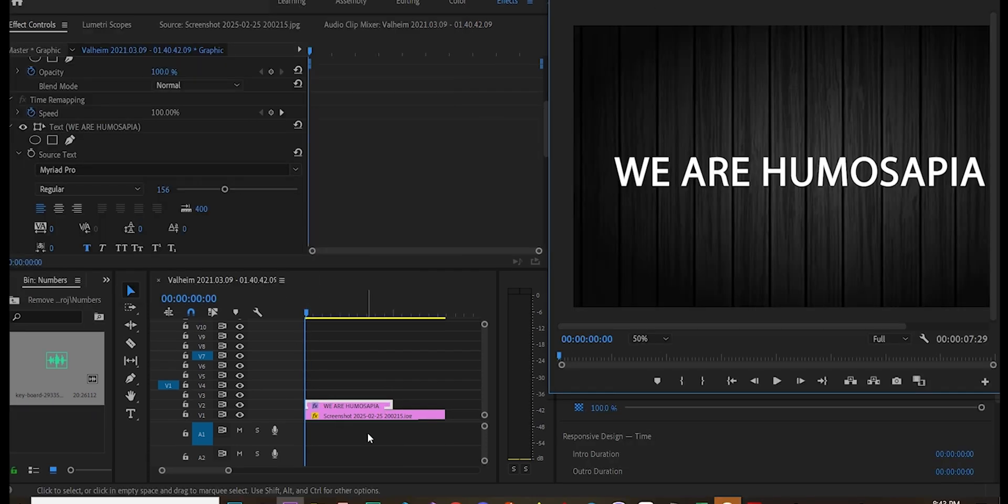
pyautogui.scroll(-8, 171, 179)
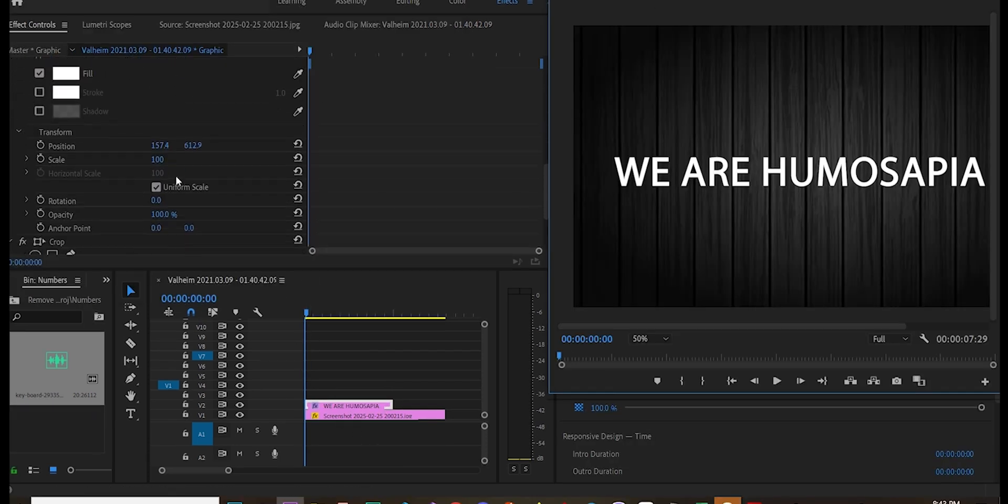
pyautogui.scroll(-5, 175, 180)
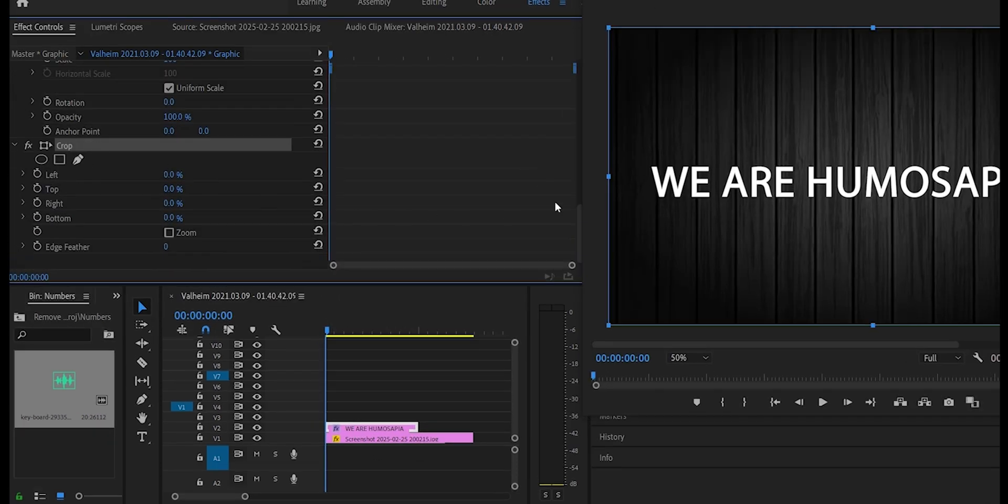
# - Turn on keyframing for the Crop effect's Right value and set it to 100% at the title clip's start
pyautogui.click(38, 203)
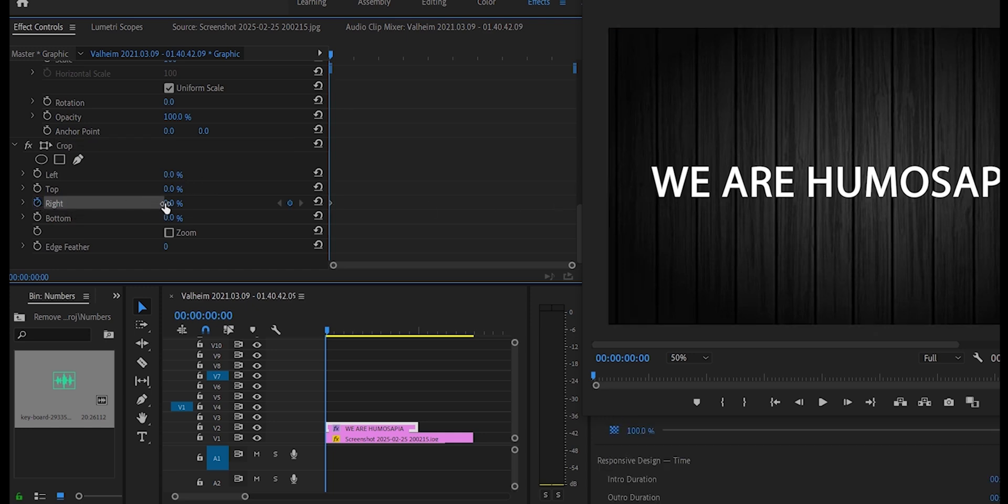
pyautogui.click(166, 205)
pyautogui.write('1')
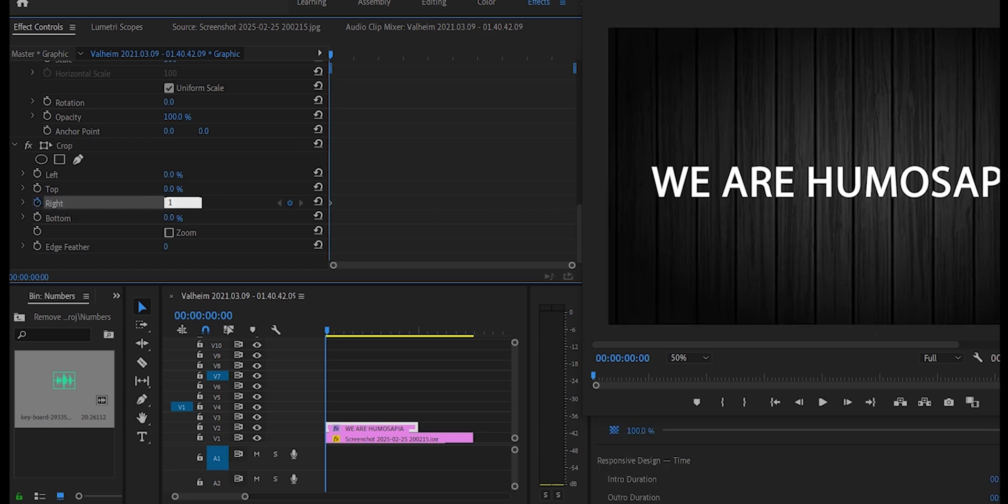
pyautogui.write('00')
pyautogui.press('Return')
pyautogui.moveTo(333, 203); pyautogui.dragTo(334, 203)
# - Add a second Crop Right keyframe of 1%, placed near the end of the title clip, and play the reveal animation
pyautogui.click(188, 202)
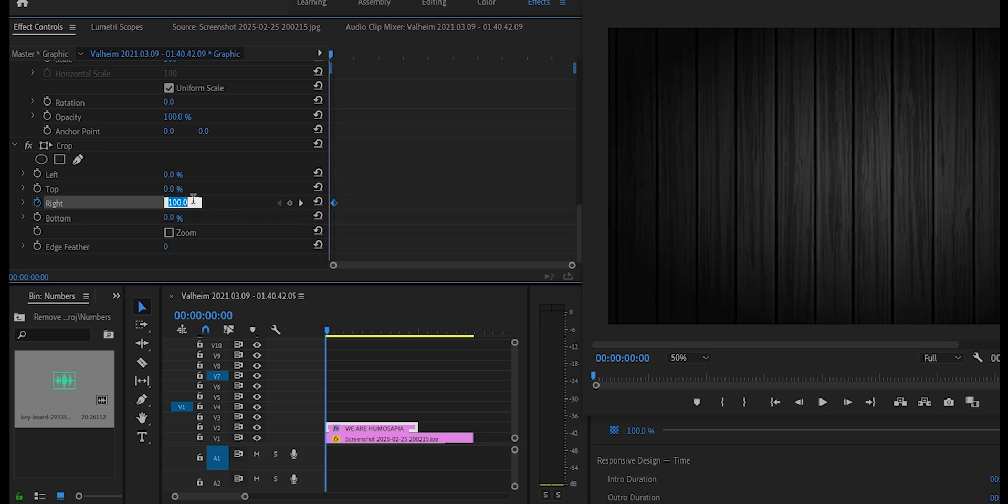
pyautogui.click(290, 203)
pyautogui.click(168, 201)
pyautogui.write('1')
pyautogui.press('Return')
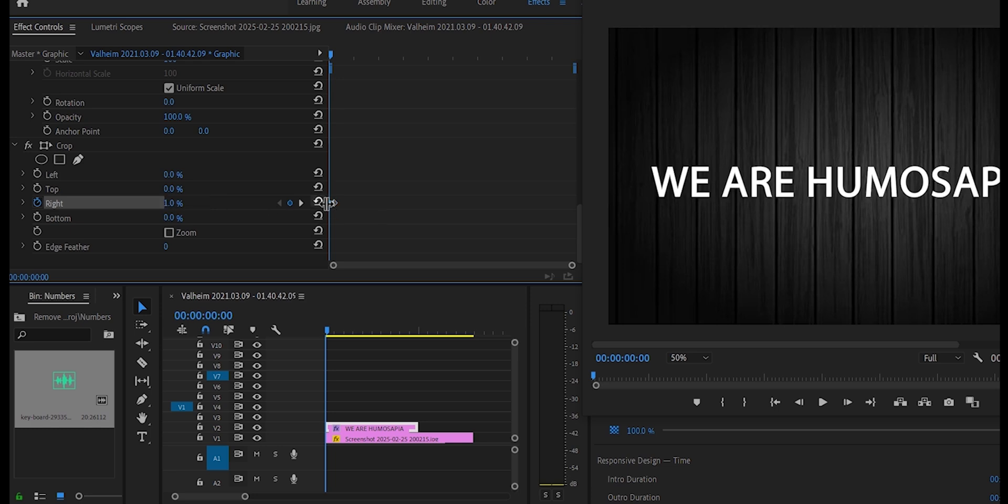
pyautogui.moveTo(334, 202); pyautogui.dragTo(569, 207)
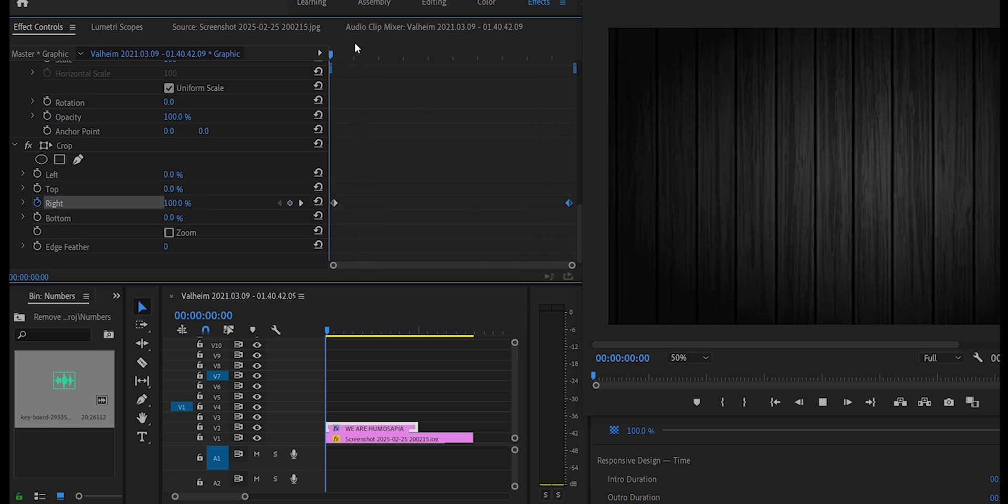
pyautogui.press('space')
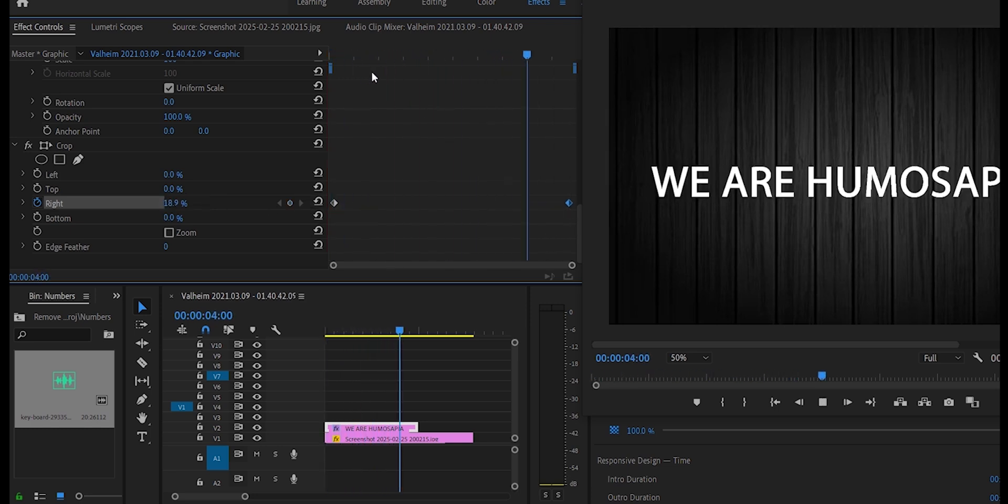
# - Place the key-board sound from the Numbers bin on track A1 at the sequence start and play the reveal with it
pyautogui.press('space')
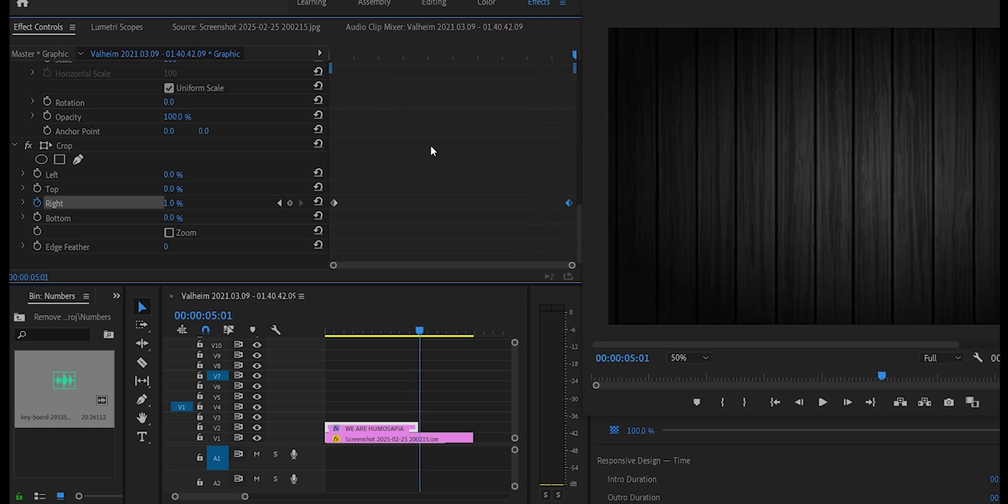
pyautogui.moveTo(61, 396); pyautogui.dragTo(337, 458)
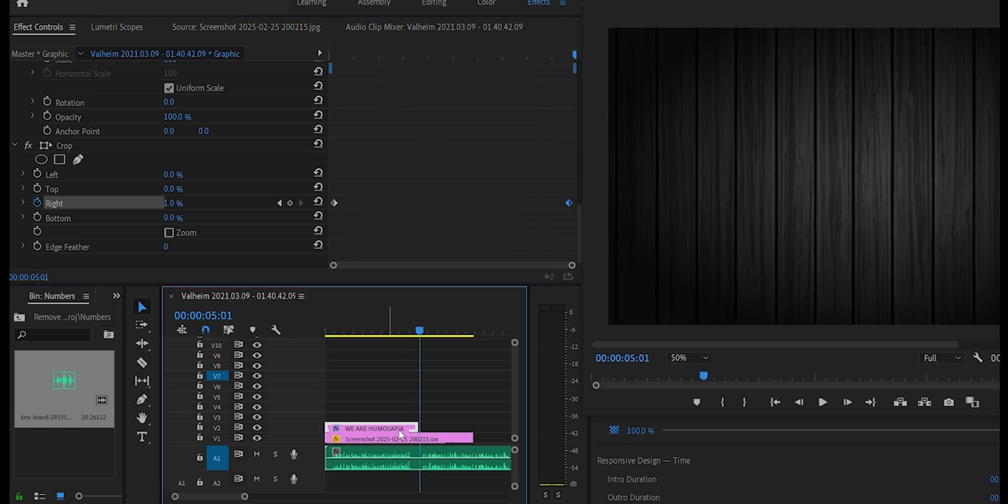
pyautogui.press('space')
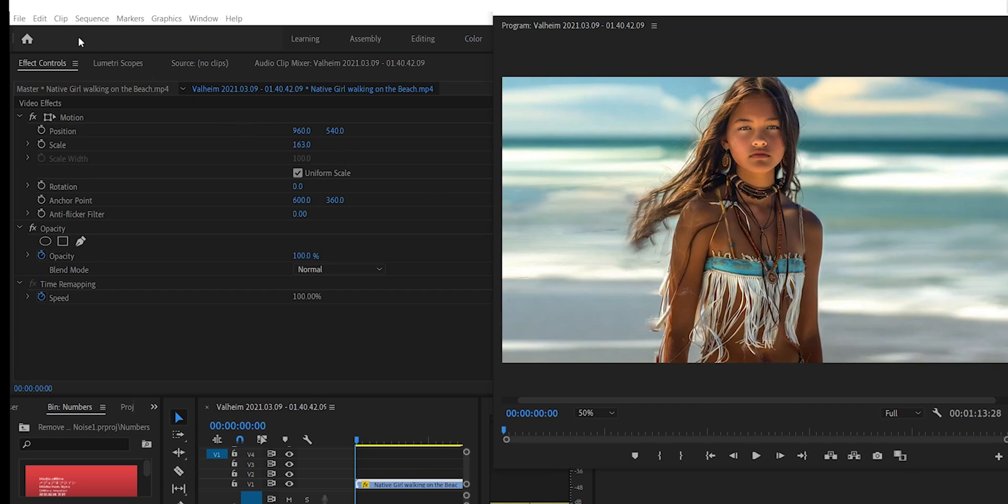
# - Set the sequence frame size to 1080 horizontal by 1920 vertical and accept deleting the existing preview files
pyautogui.click(91, 20)
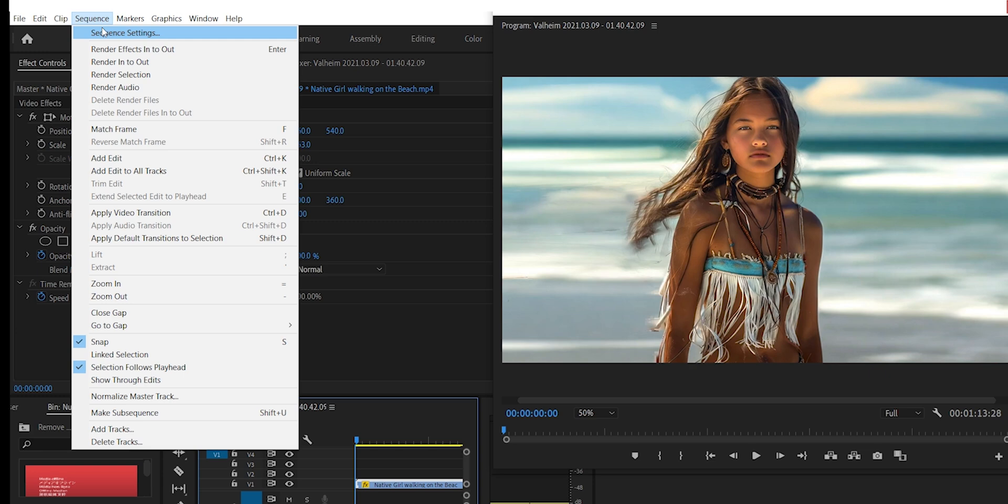
pyautogui.click(102, 29)
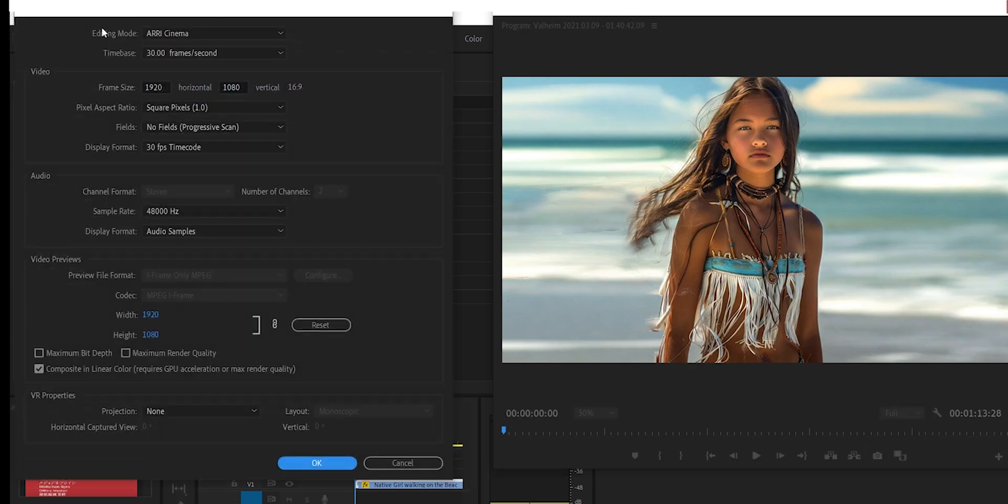
pyautogui.click(164, 88)
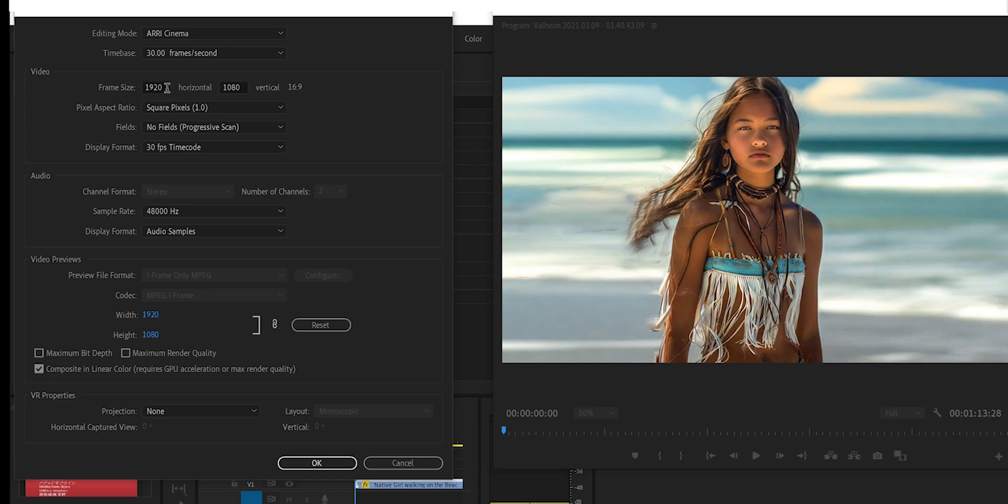
pyautogui.moveTo(166, 88); pyautogui.dragTo(139, 93)
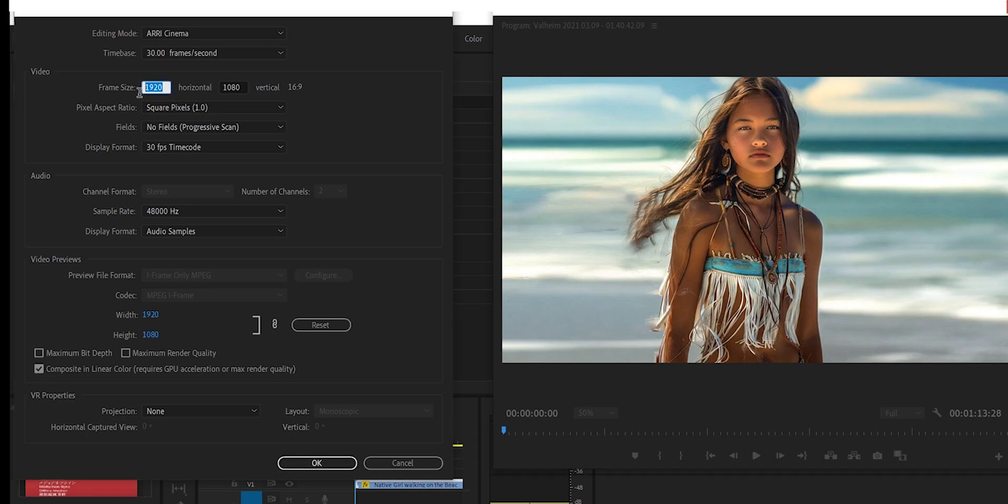
pyautogui.write('1')
pyautogui.press('Tab')
pyautogui.write('1')
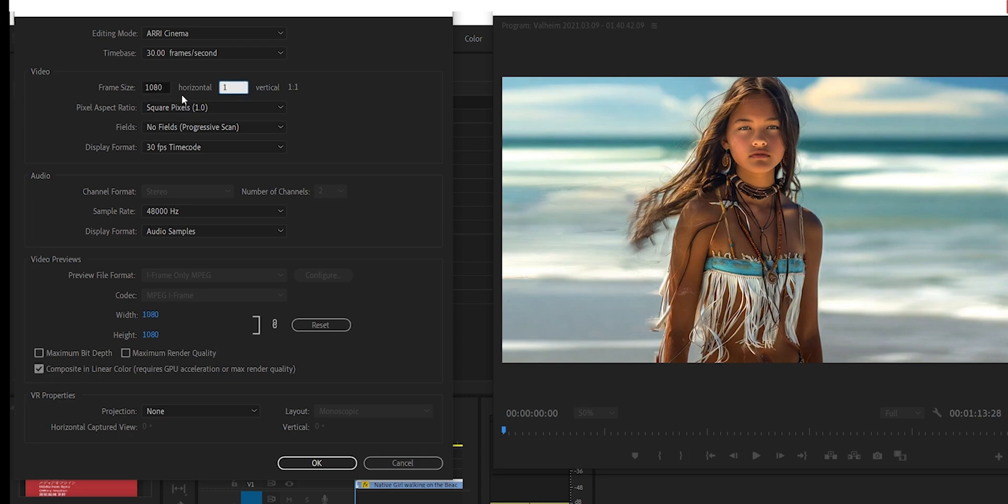
pyautogui.write('920')
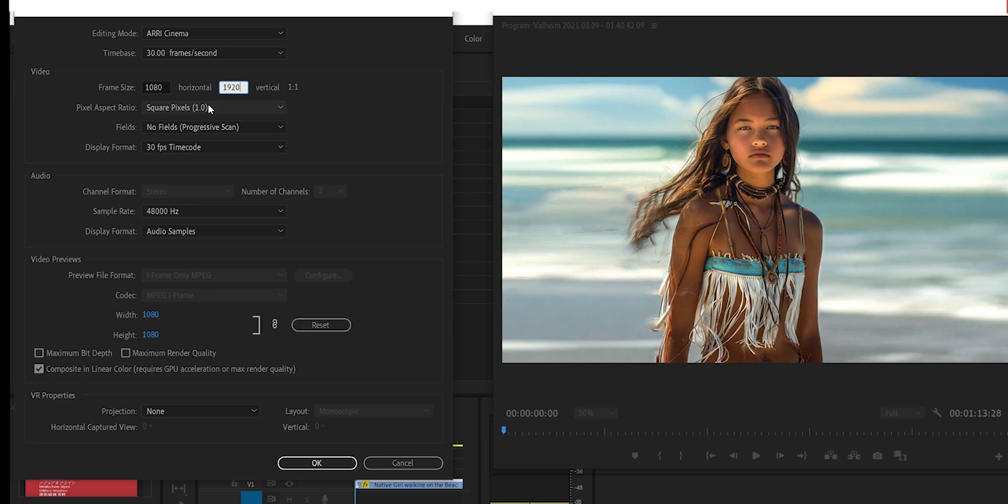
pyautogui.press('Tab')
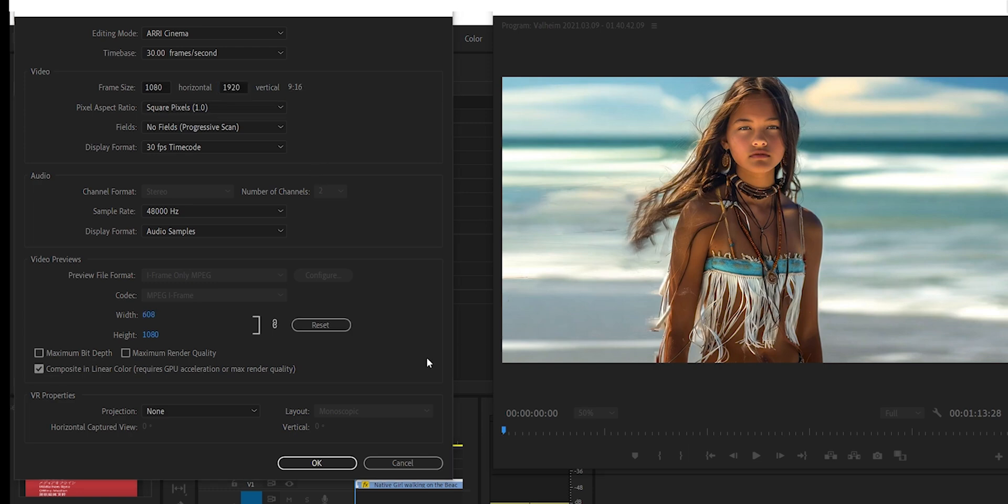
pyautogui.click(302, 462)
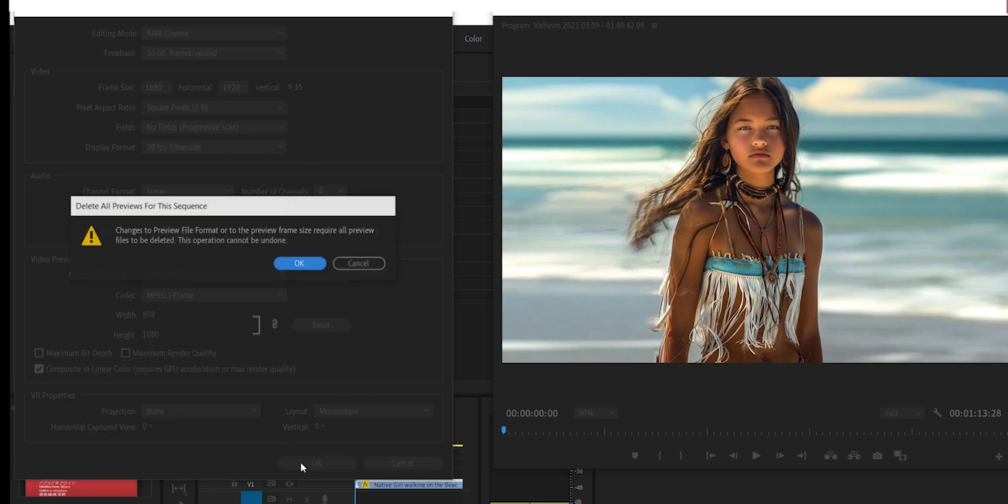
pyautogui.click(311, 272)
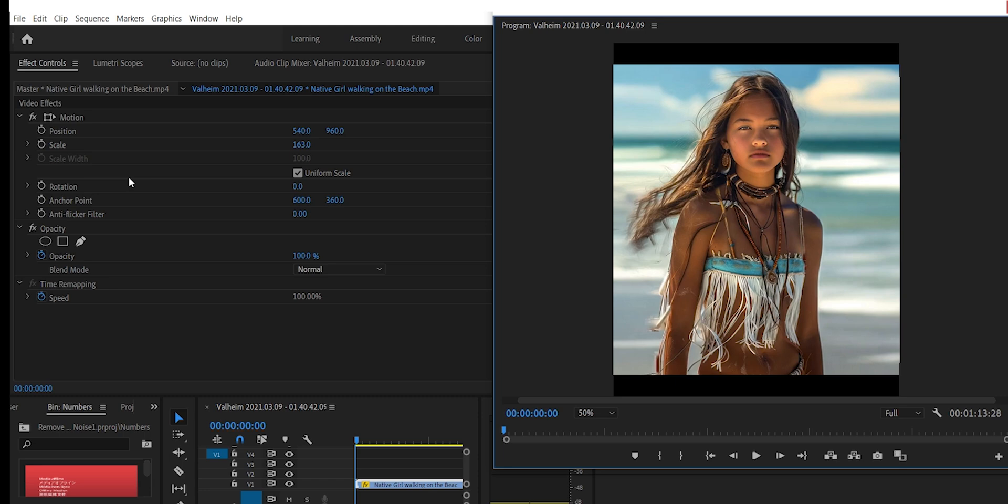
# - Scale up the Native Girl walking on the Beach clip until it fills the vertical frame
pyautogui.moveTo(322, 150)
pyautogui.mouseDown()
pyautogui.moveTo(336, 150)
pyautogui.moveTo(312, 150)
pyautogui.moveTo(336, 150)
pyautogui.mouseUp()
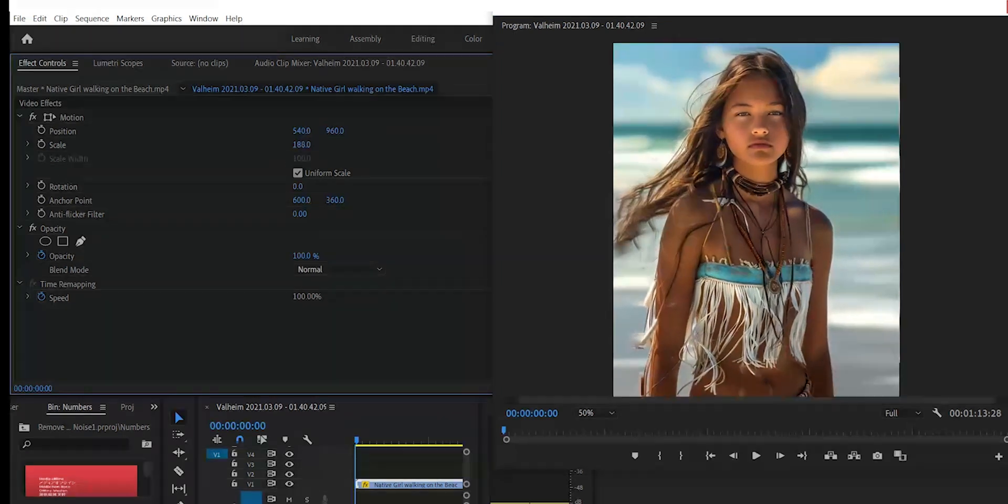
pyautogui.moveTo(697, 267); pyautogui.dragTo(720, 262)
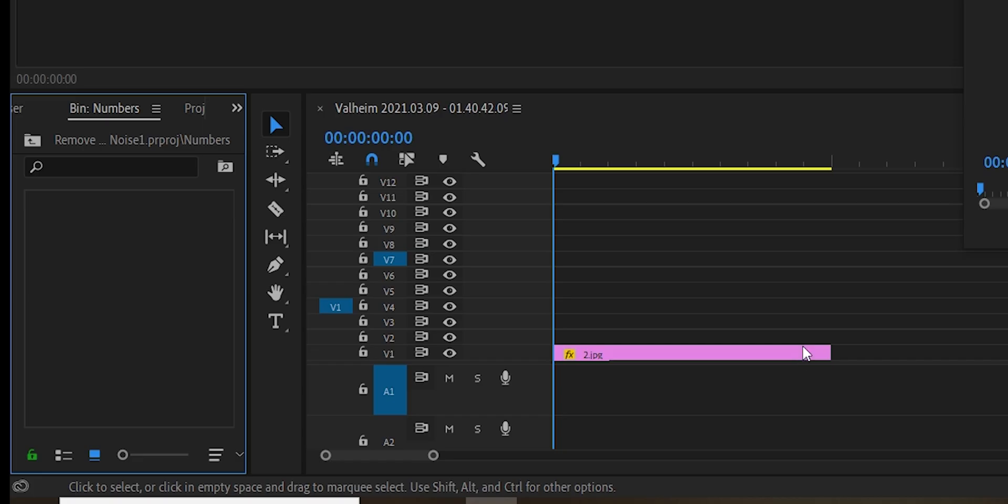
# - Create an adjustment layer in the Numbers bin and place it on V2 directly above the 2.jpg clip
pyautogui.rightClick(157, 298)
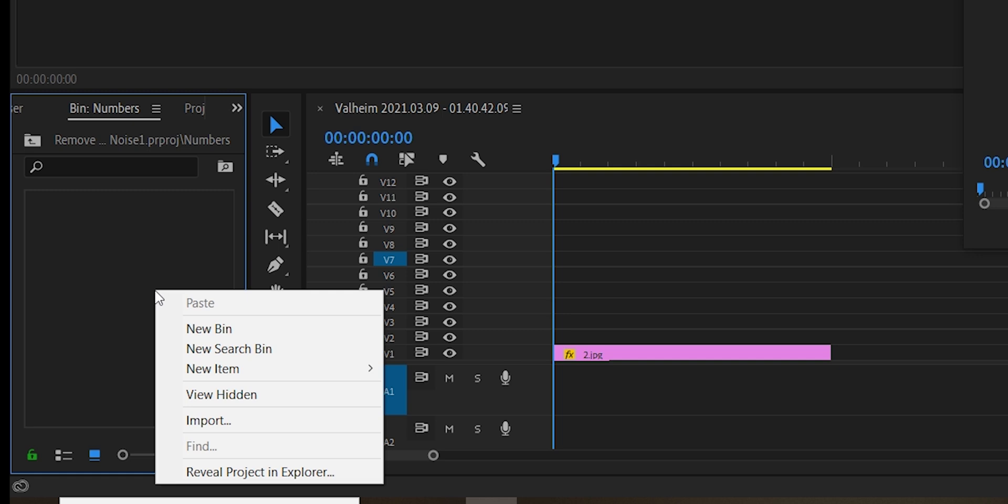
pyautogui.moveTo(263, 368)
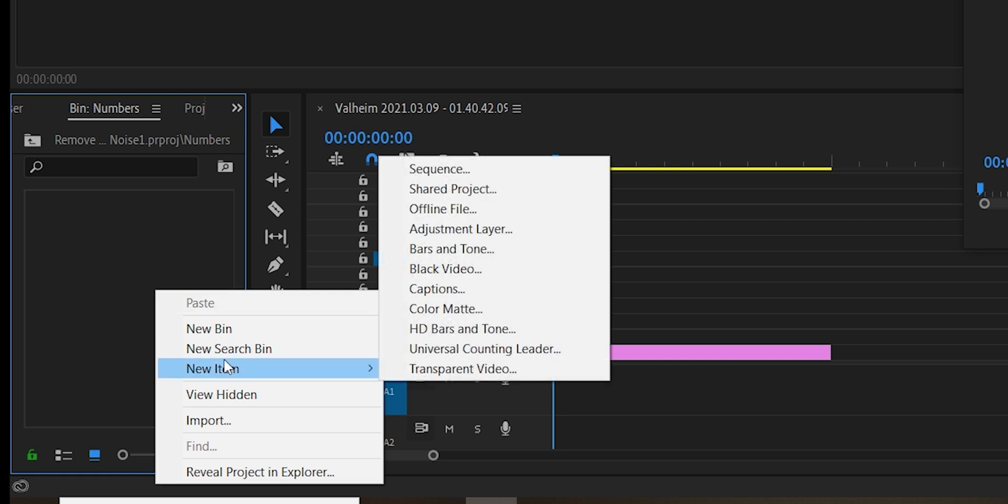
pyautogui.click(519, 230)
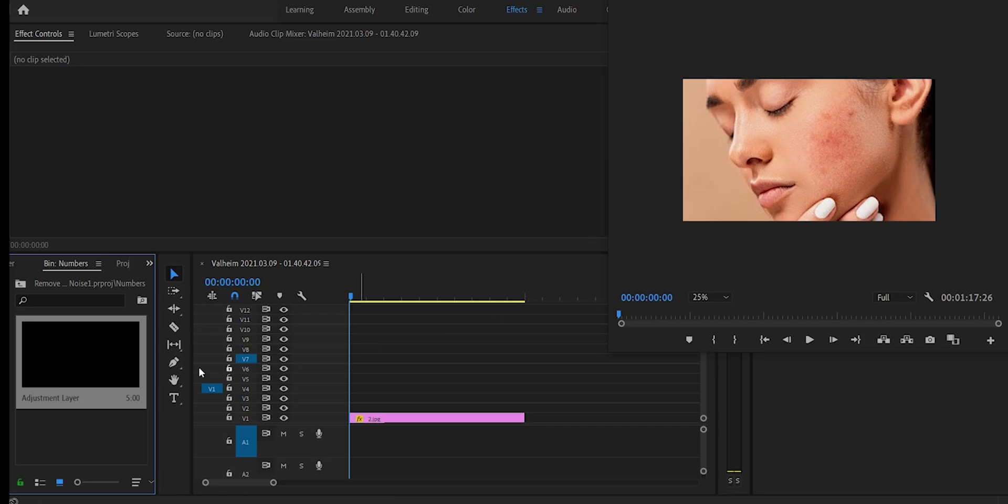
pyautogui.moveTo(187, 364); pyautogui.dragTo(361, 412)
# - Find the Sharpen and Unsharp Mask video effects and apply both to the adjustment layer on V2
pyautogui.click(715, 67)
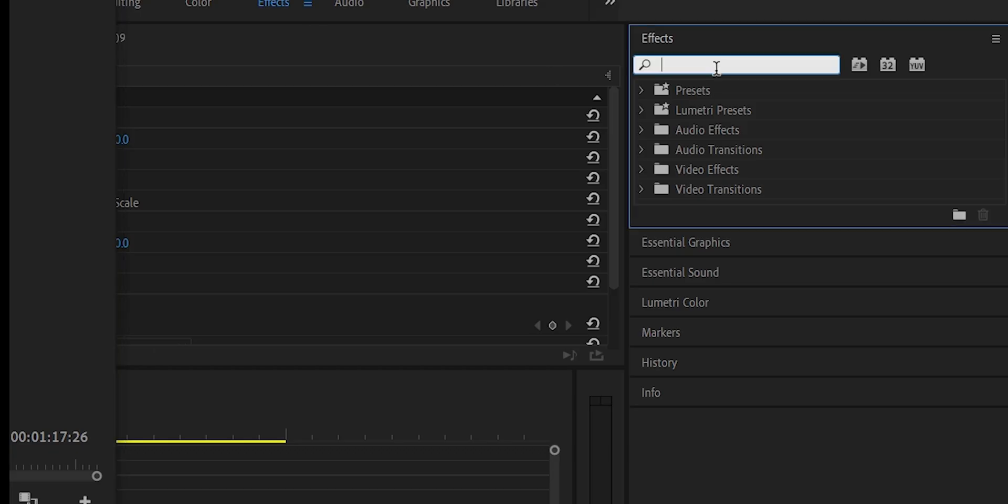
pyautogui.write('sharp')
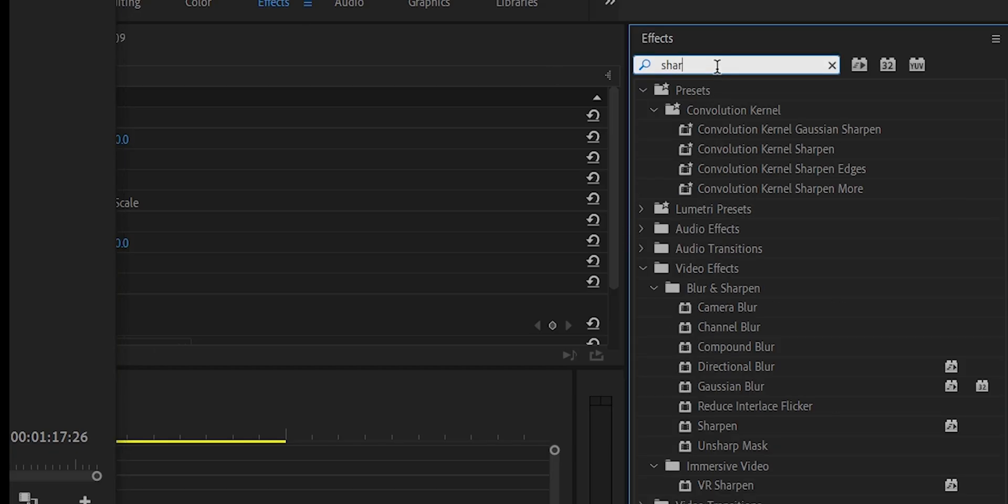
pyautogui.moveTo(734, 426); pyautogui.dragTo(222, 503)
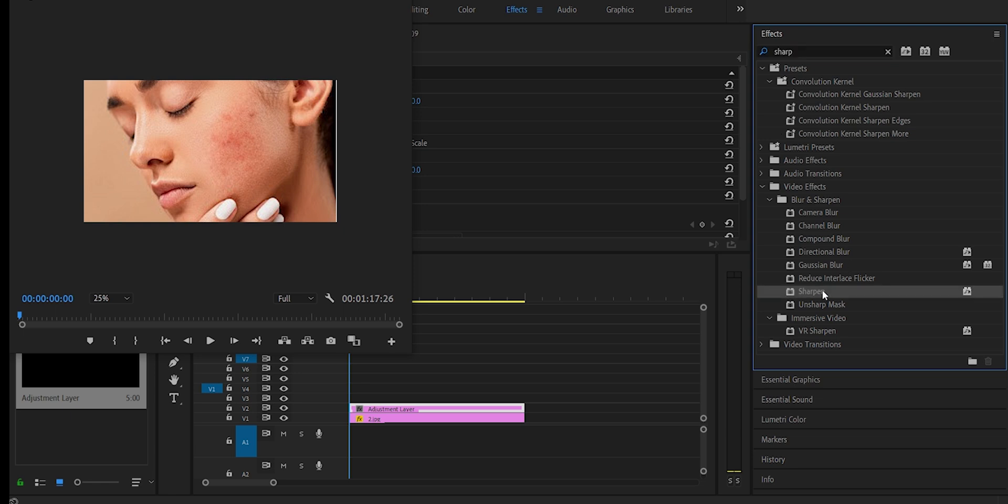
pyautogui.moveTo(482, 387); pyautogui.dragTo(472, 408)
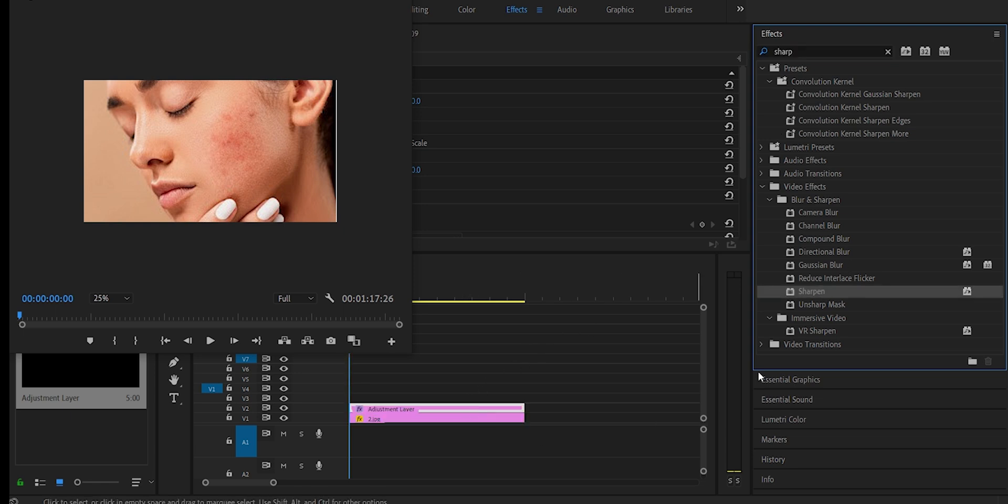
pyautogui.click(822, 305)
pyautogui.moveTo(761, 319); pyautogui.dragTo(457, 410)
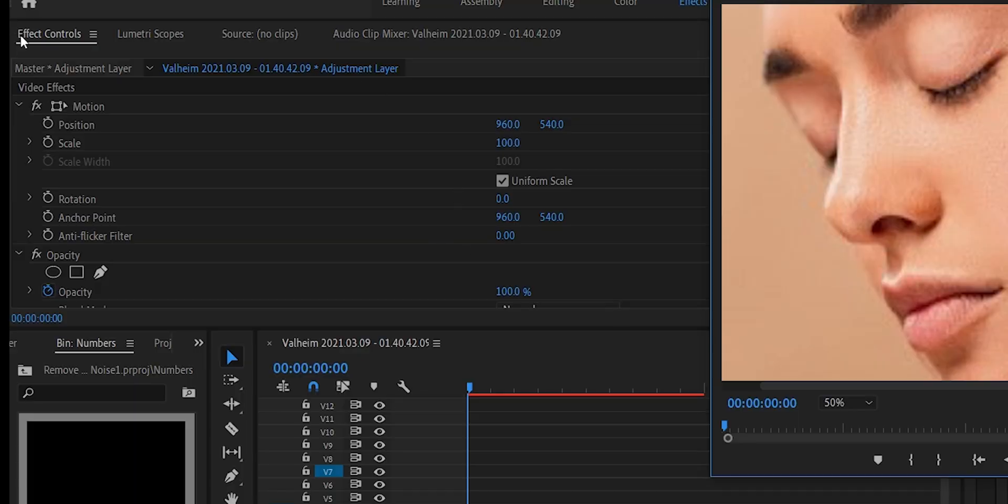
# - Set the adjustment layer's Sharpen Amount to 15
pyautogui.scroll(-5, 456, 240)
pyautogui.scroll(2, 456, 238)
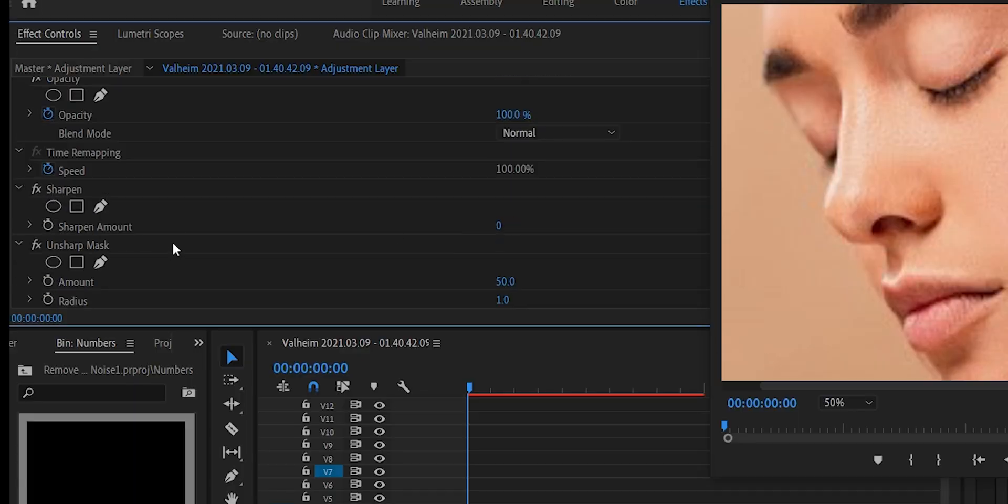
pyautogui.click(500, 225)
pyautogui.write('15')
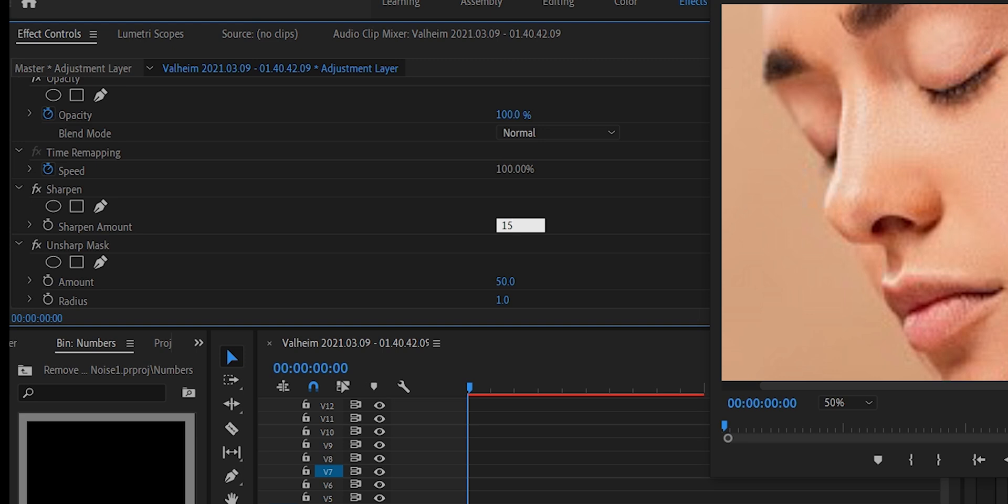
pyautogui.press('Return')
# - Set the Unsharp Mask Amount on the adjustment layer to 100
pyautogui.click(123, 242)
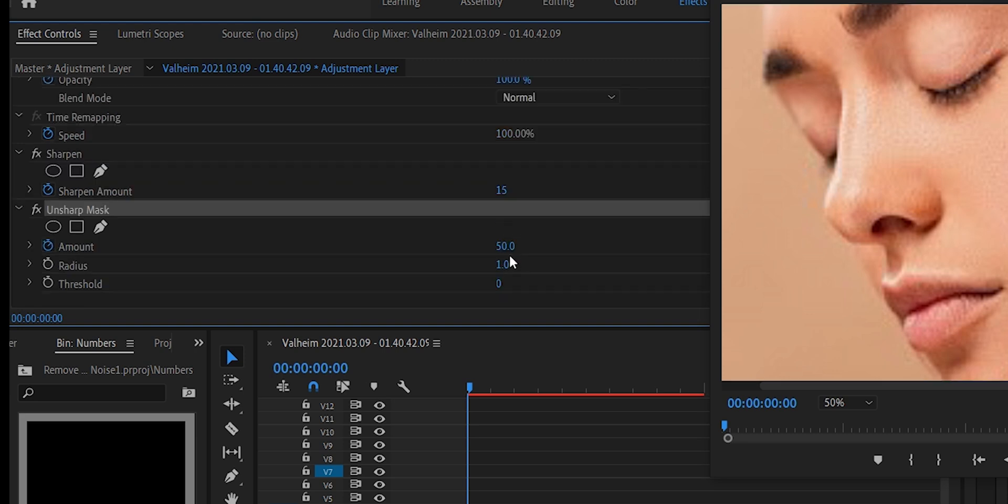
pyautogui.click(520, 243)
pyautogui.write('1')
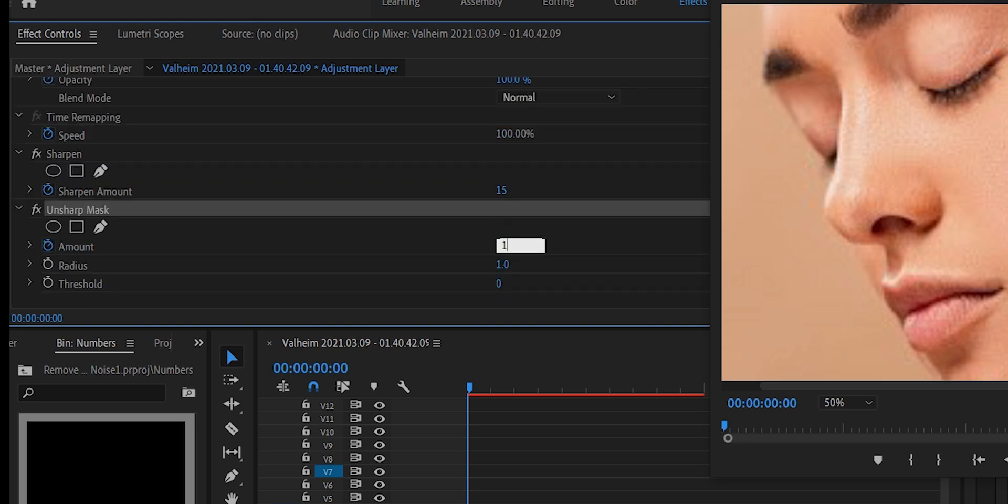
pyautogui.write('00')
pyautogui.press('Return')
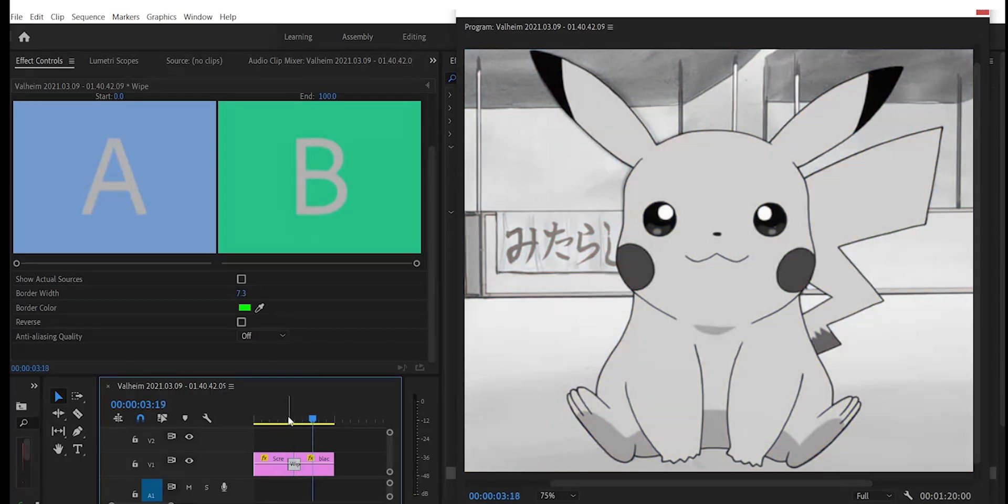
# - Scrub through the Wipe transition between the colour Screenshot clip and the black-and-white clip on V1 to preview it
pyautogui.click(268, 420)
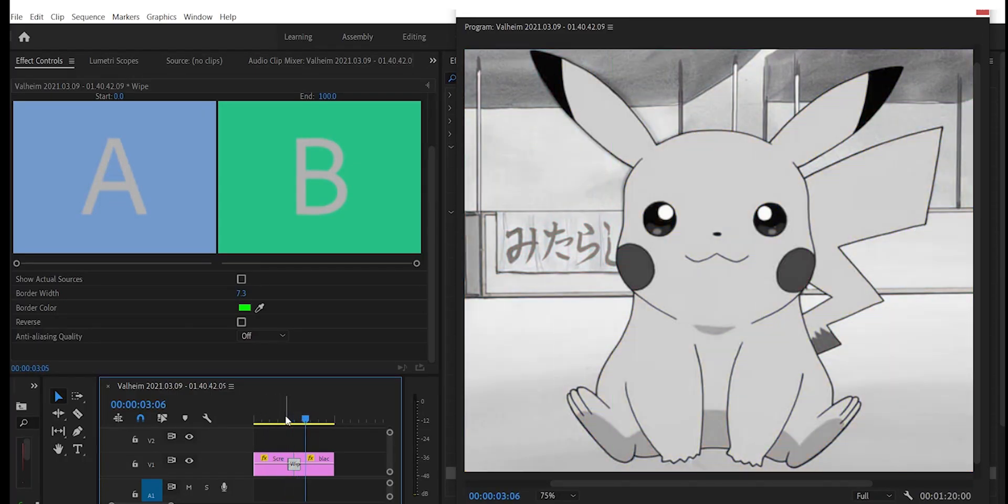
pyautogui.moveTo(288, 420)
pyautogui.mouseDown()
pyautogui.moveTo(272, 420)
pyautogui.moveTo(285, 418)
pyautogui.mouseUp()
pyautogui.click(270, 419)
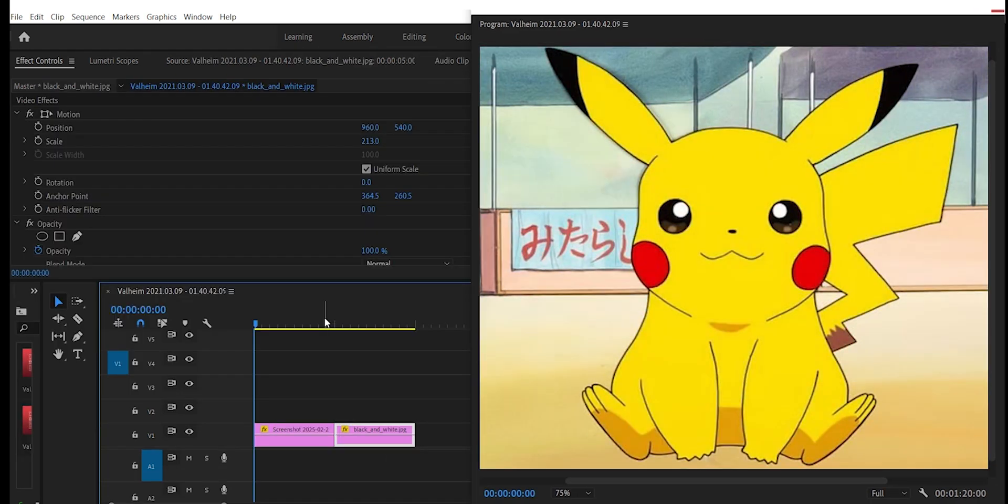
# - Place the black_and_white.jpg clip on V2 at the sequence start, directly above the colour Screenshot clip
pyautogui.click(323, 324)
pyautogui.moveTo(323, 323); pyautogui.dragTo(339, 347)
pyautogui.moveTo(359, 445); pyautogui.dragTo(258, 408)
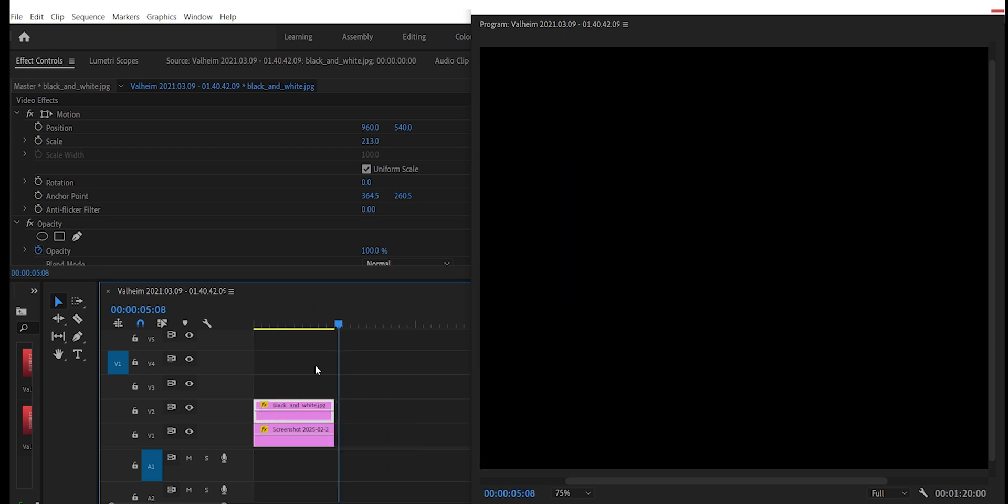
# - Split both the black_and_white.jpg clip and the Screenshot clip at 00:00:02:15 with the Razor tool
pyautogui.moveTo(305, 325); pyautogui.dragTo(295, 325)
pyautogui.press('c')
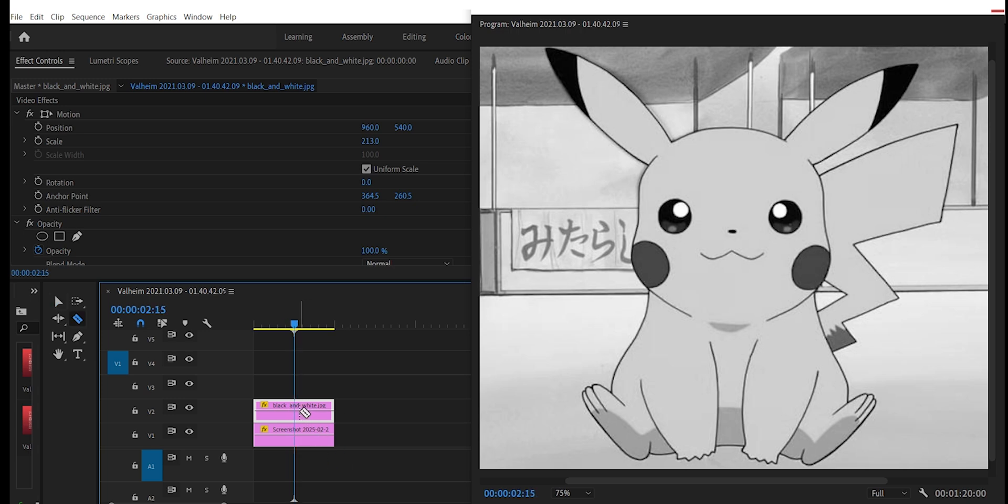
pyautogui.click(295, 413)
pyautogui.click(296, 442)
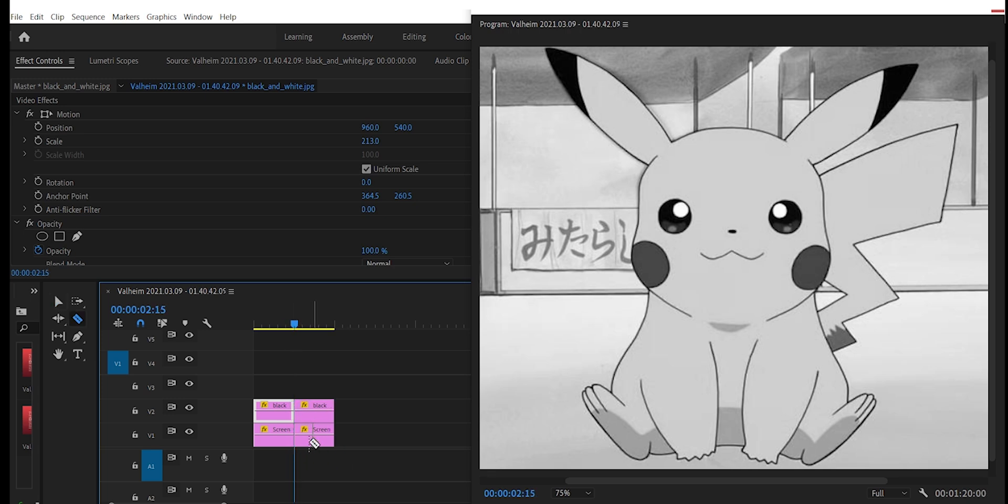
# - Delete the first half of the black_and_white.jpg clip on V2 and the second half of the Screenshot clip on V1
pyautogui.press('v')
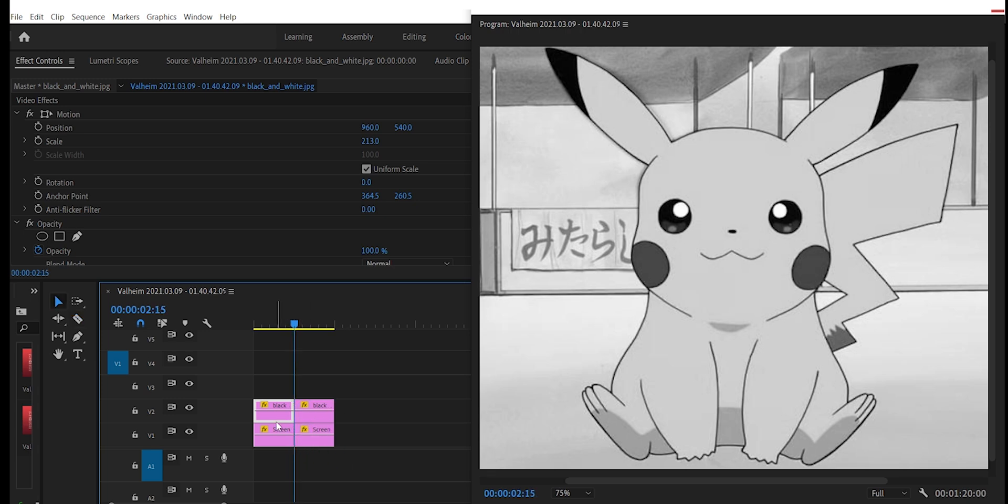
pyautogui.press('Delete')
pyautogui.click(315, 446)
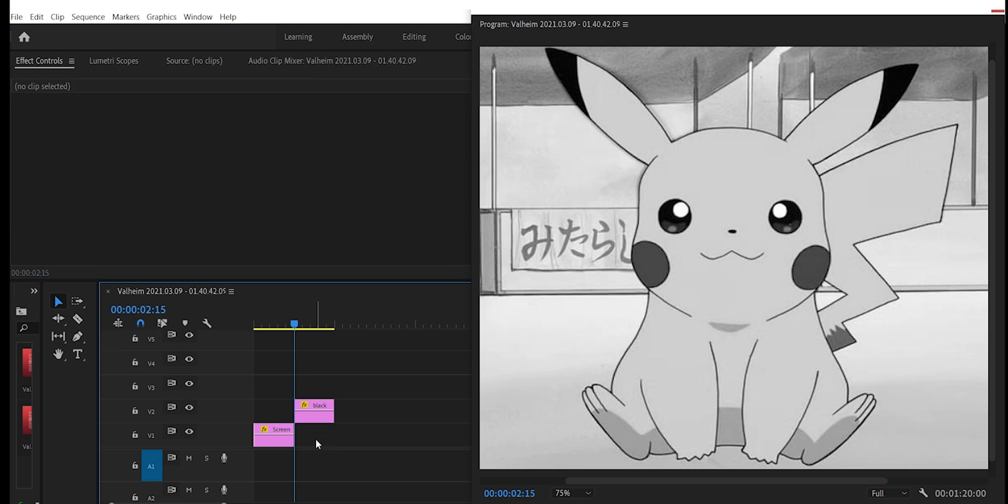
# - Move the black_and_white.jpg clip down to V1 after the Screenshot clip and apply the Wipe video transition at the cut between them
pyautogui.click(314, 420)
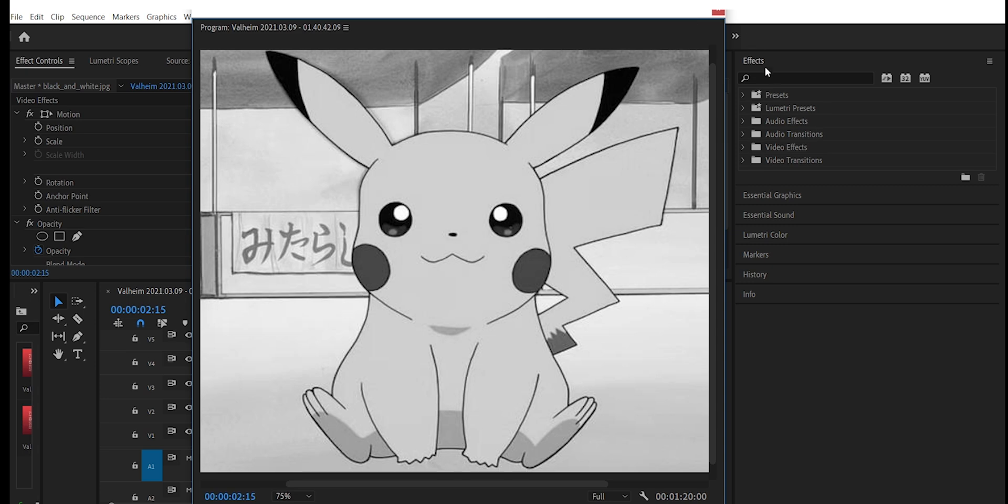
pyautogui.click(784, 78)
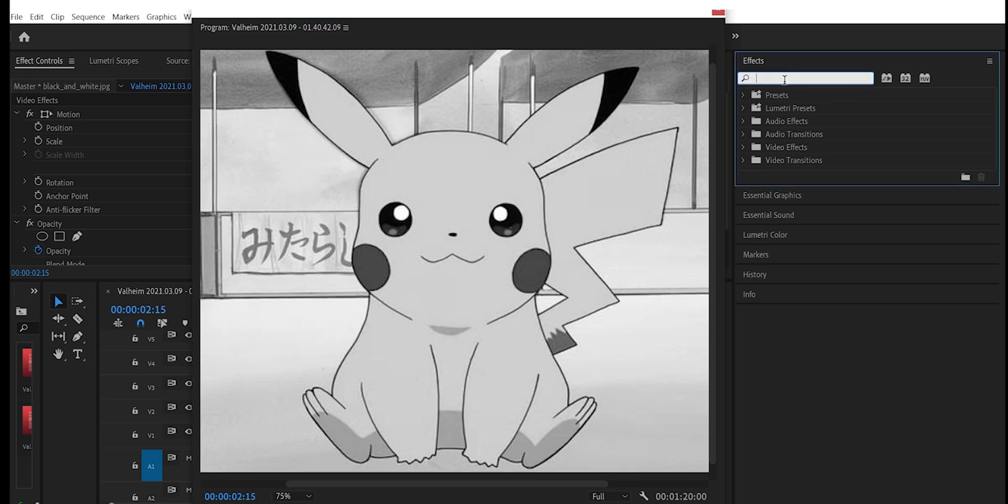
pyautogui.write('wi')
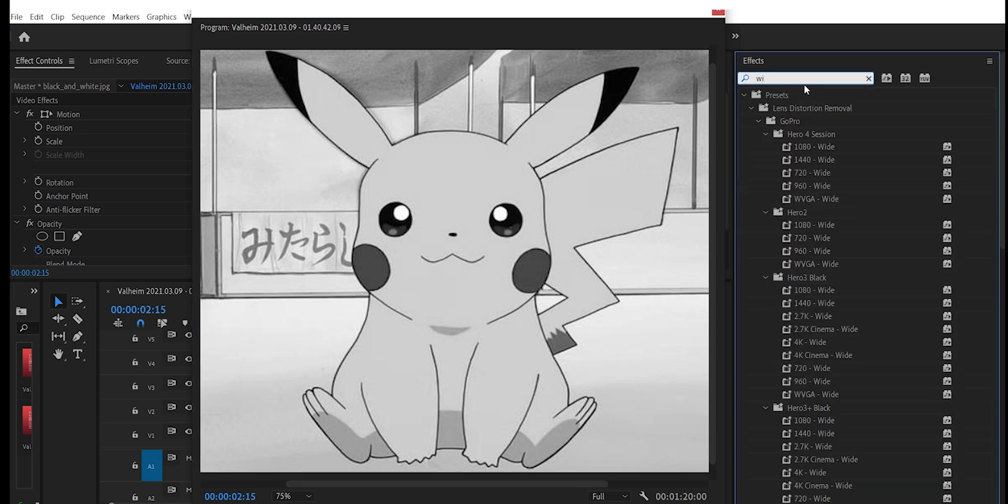
pyautogui.write('pe')
pyautogui.click(782, 471)
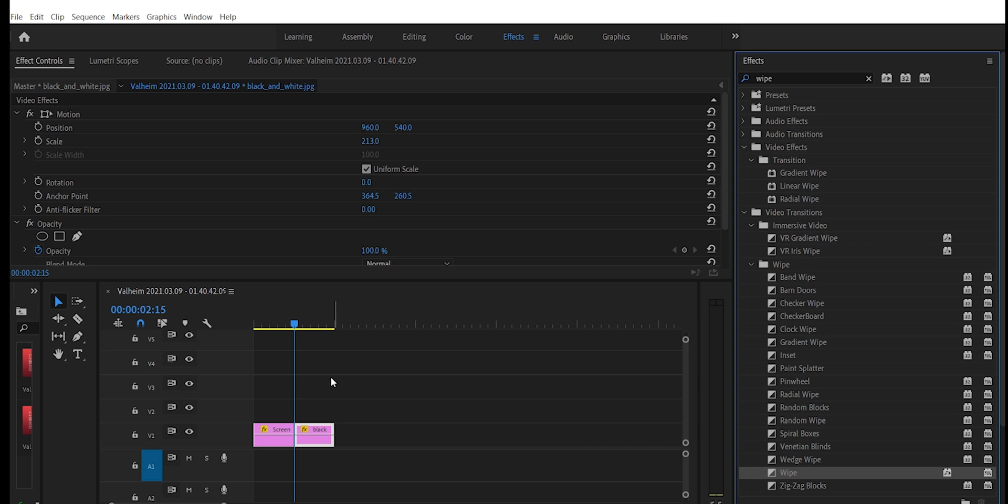
pyautogui.moveTo(301, 425)
pyautogui.mouseDown()
pyautogui.moveTo(303, 440)
pyautogui.moveTo(295, 430)
pyautogui.mouseUp()
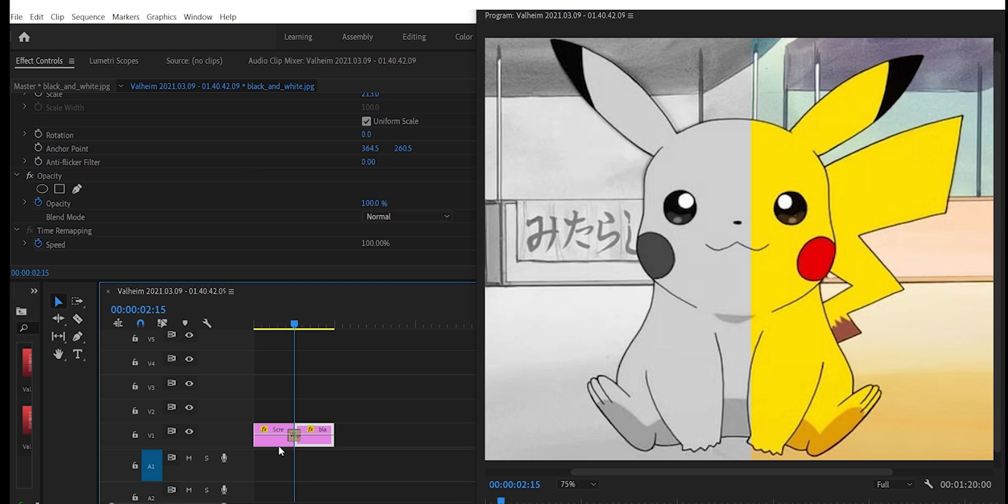
pyautogui.click(280, 441)
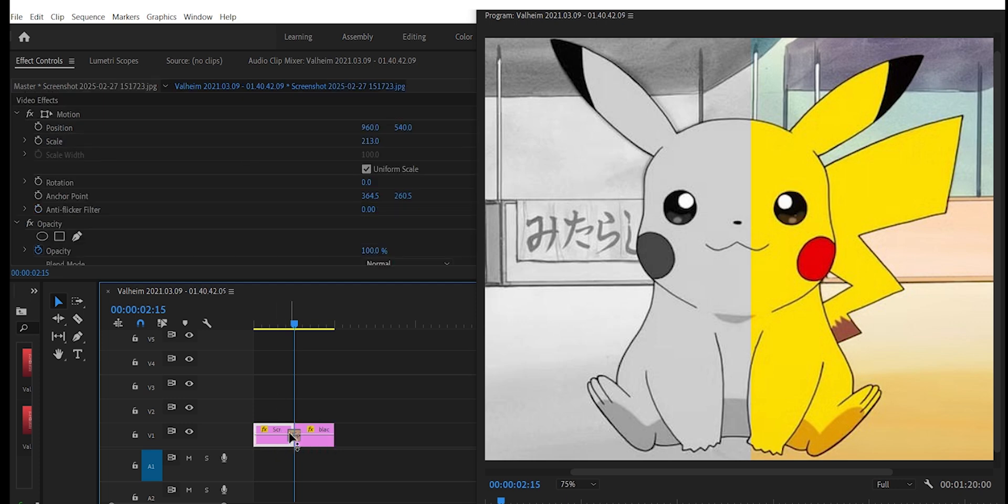
# - Give the Wipe transition a border width of 7.3 and a green border colour, 06FA00
pyautogui.click(291, 432)
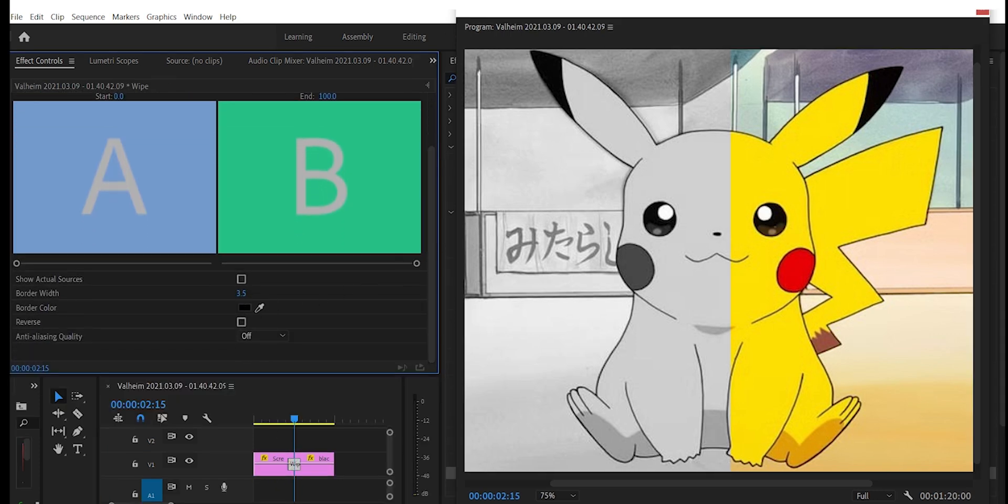
pyautogui.click(245, 306)
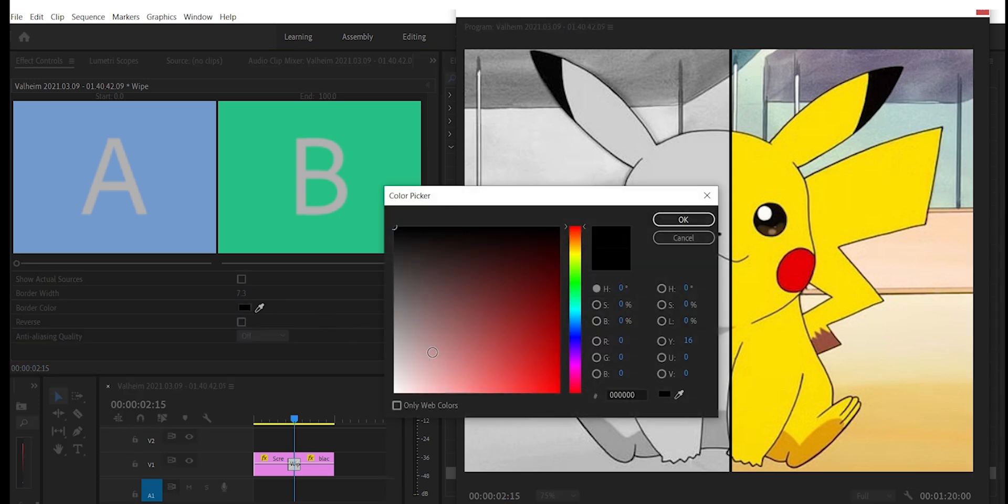
pyautogui.click(579, 281)
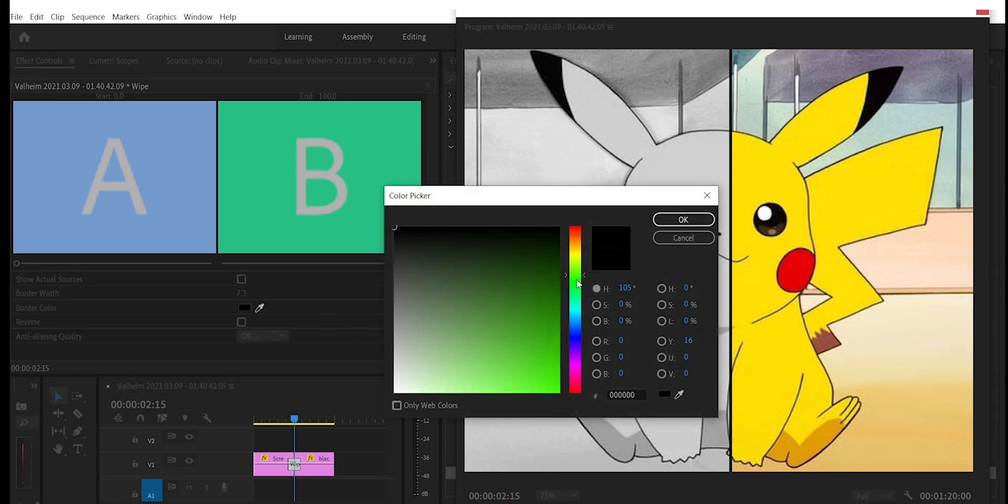
pyautogui.click(559, 387)
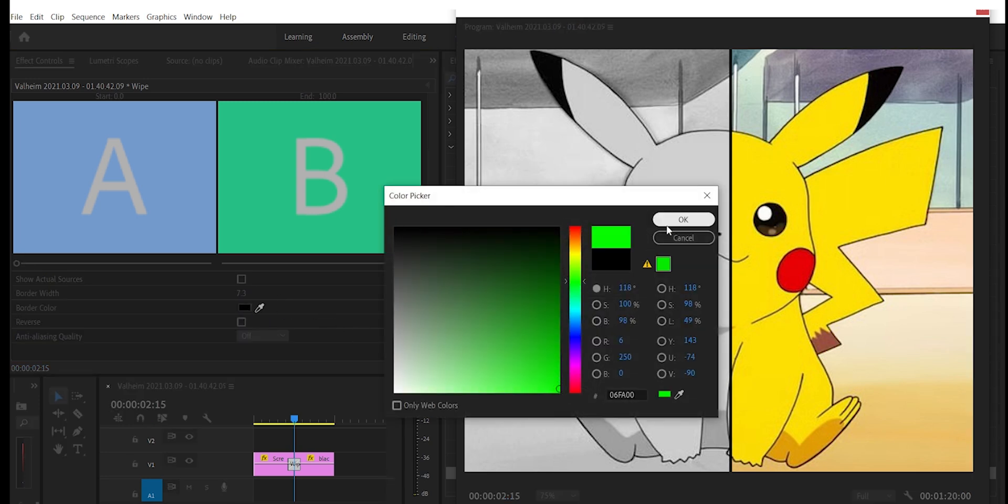
pyautogui.click(683, 219)
# - Play back the Wipe transition several times from shortly before the cut to check the moving green border
pyautogui.click(274, 419)
pyautogui.moveTo(257, 418); pyautogui.dragTo(280, 419)
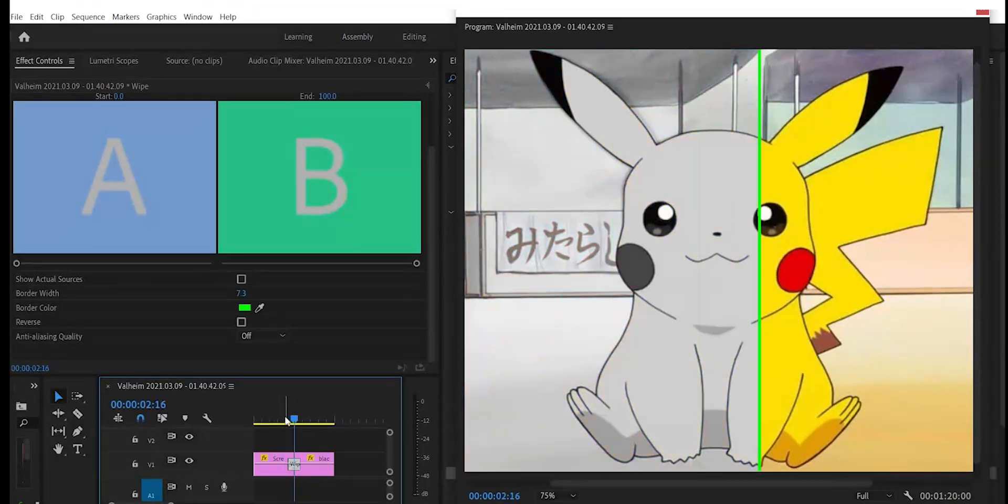
pyautogui.press('space')
pyautogui.click(273, 419)
pyautogui.press('space')
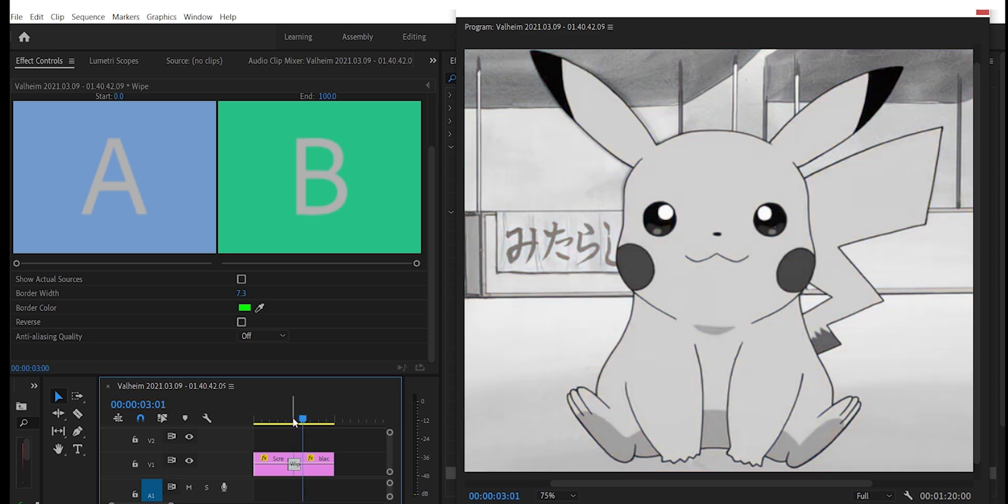
pyautogui.click(278, 418)
pyautogui.press('space')
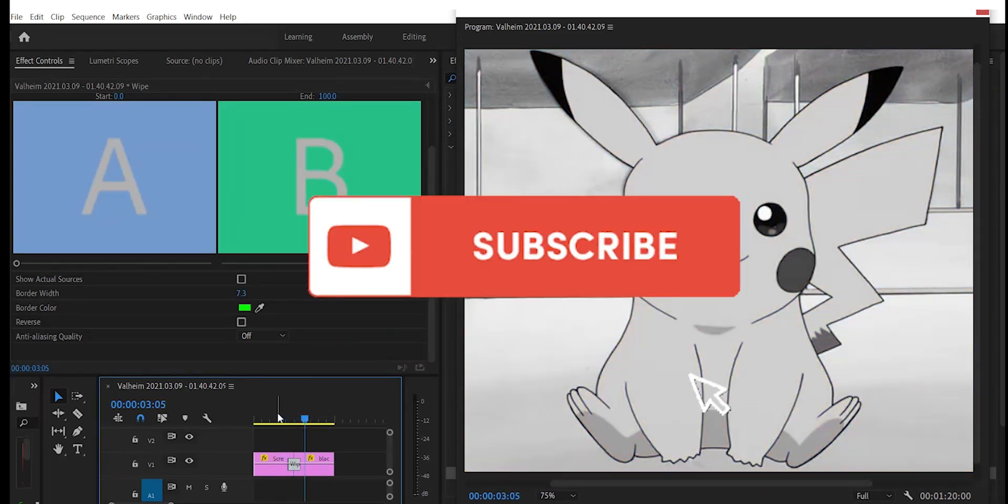
pyautogui.click(273, 418)
pyautogui.press('space')
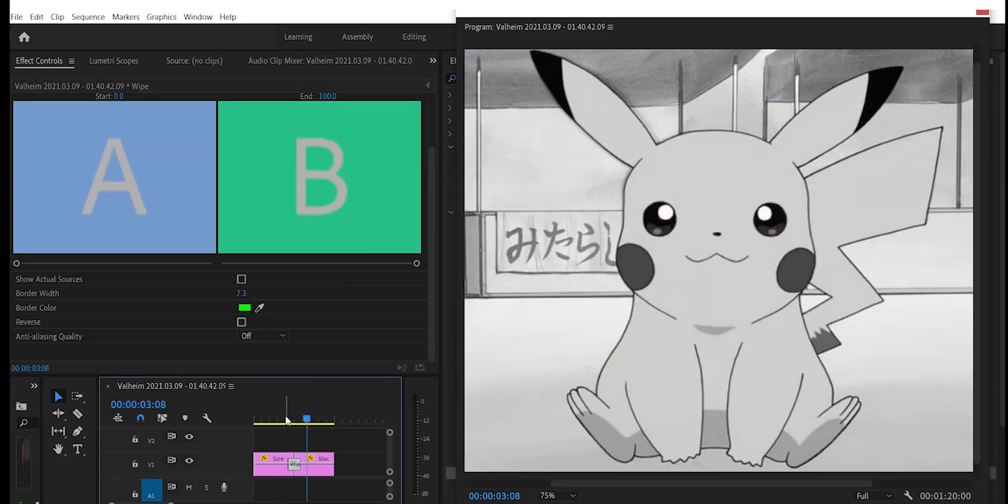
pyautogui.click(273, 419)
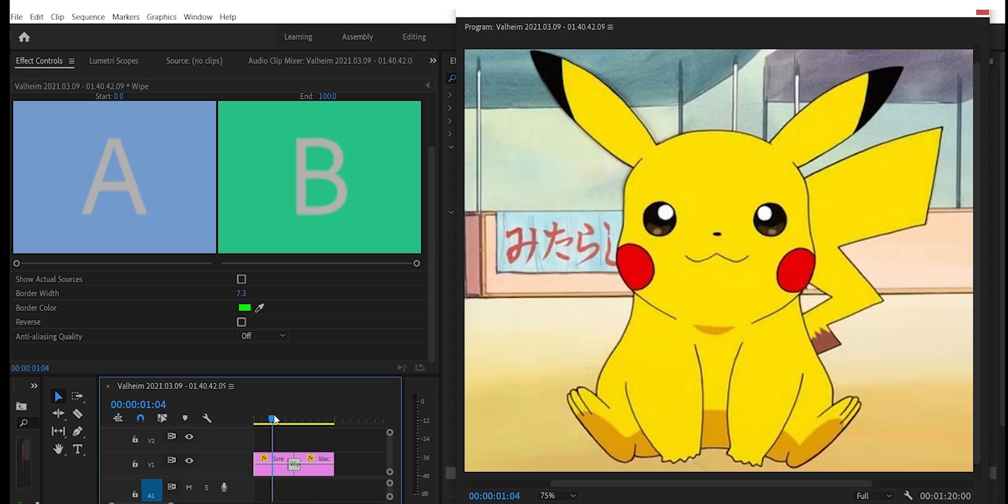
pyautogui.press('space')
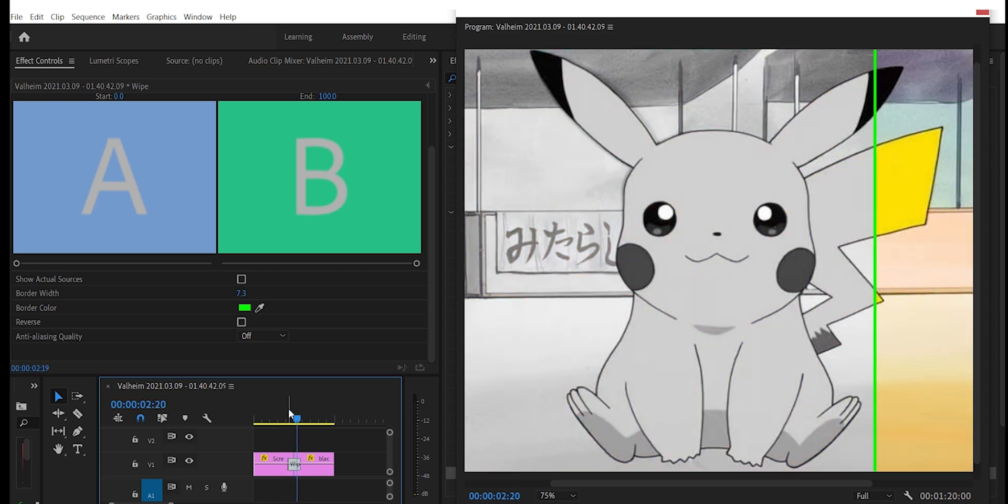
pyautogui.click(277, 419)
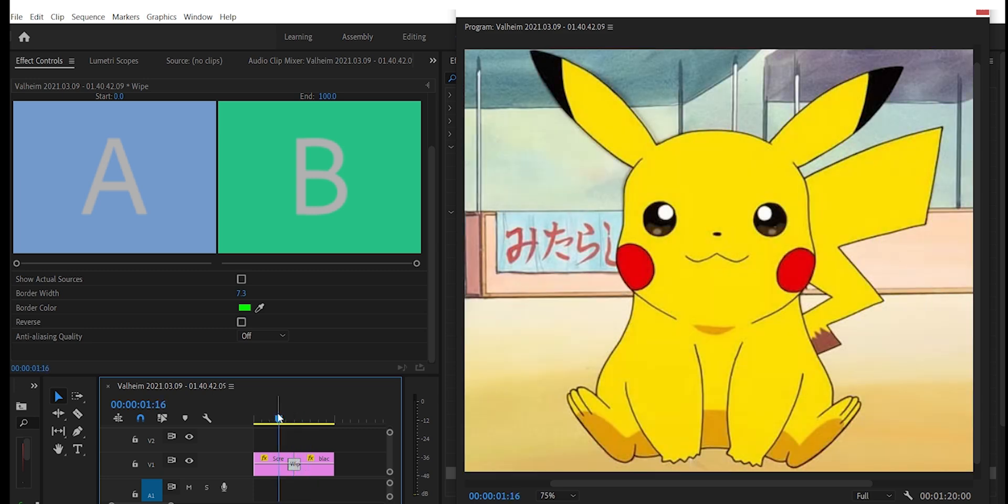